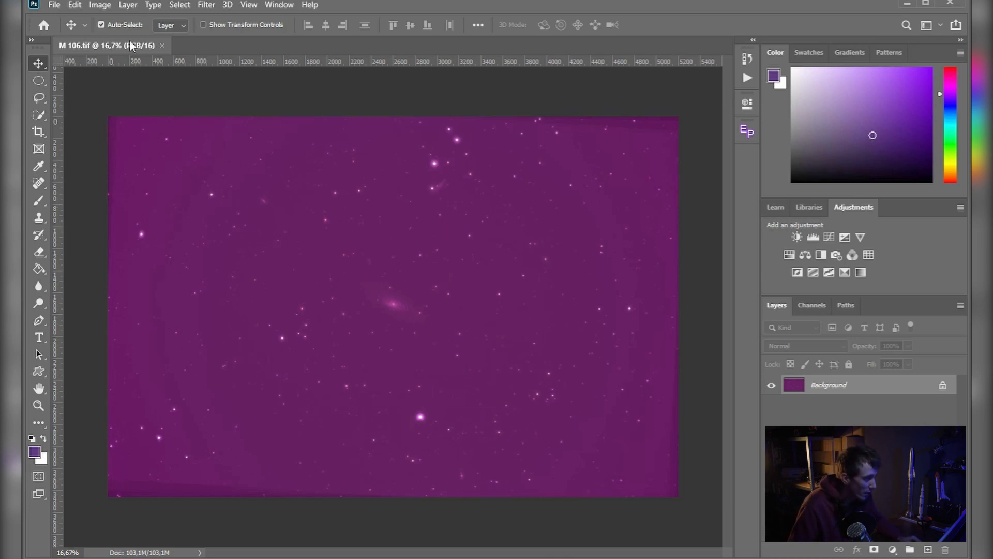
Try Equalize on the image, then undo it.
click(100, 6)
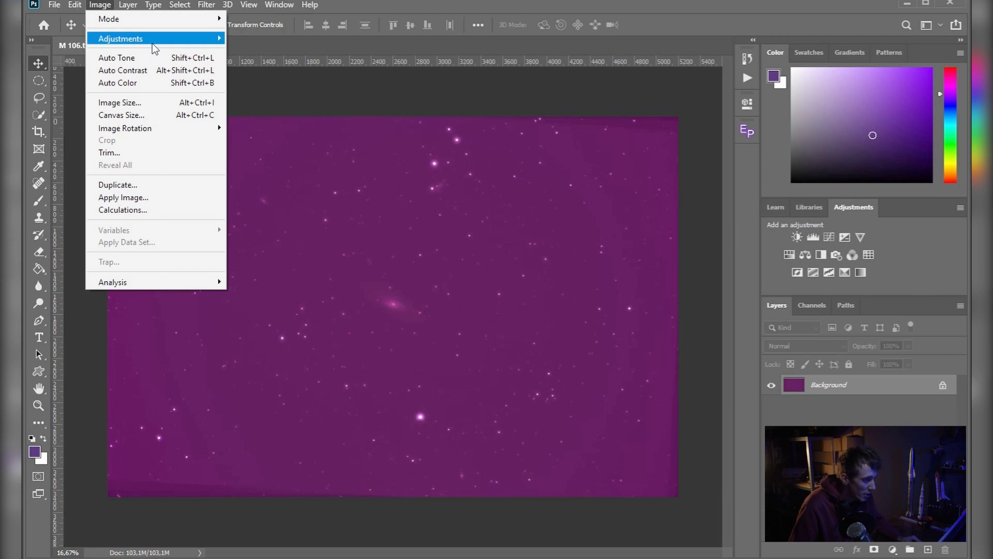
mouse_move(152, 40)
click(274, 330)
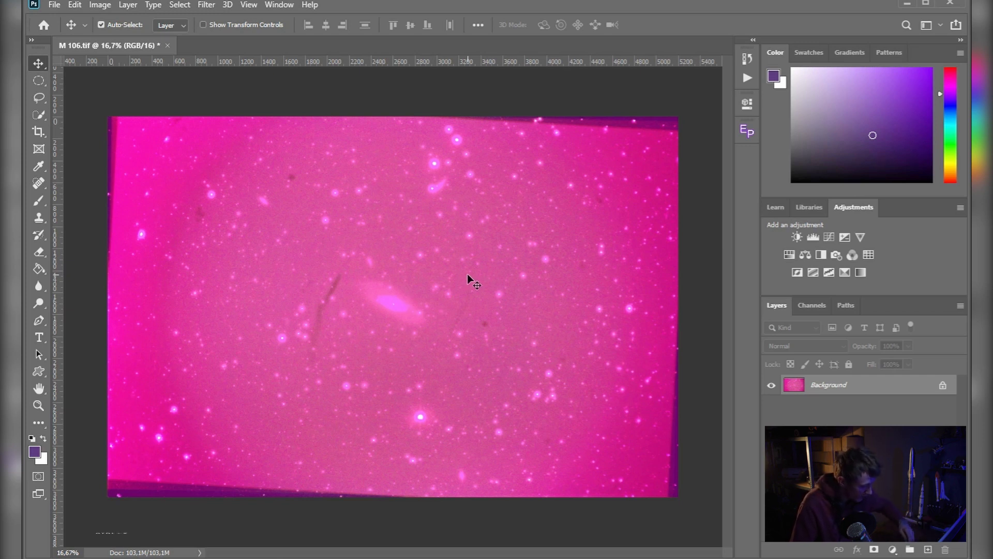
key(ctrl+z)
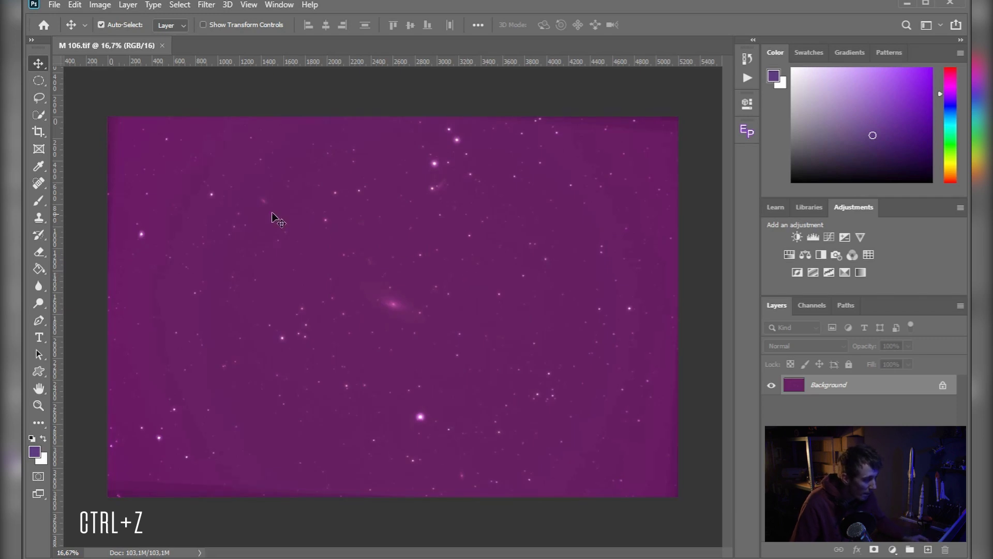
Crop with about -0.8° rotation, trimming the uneven dark top and bottom borders.
click(44, 131)
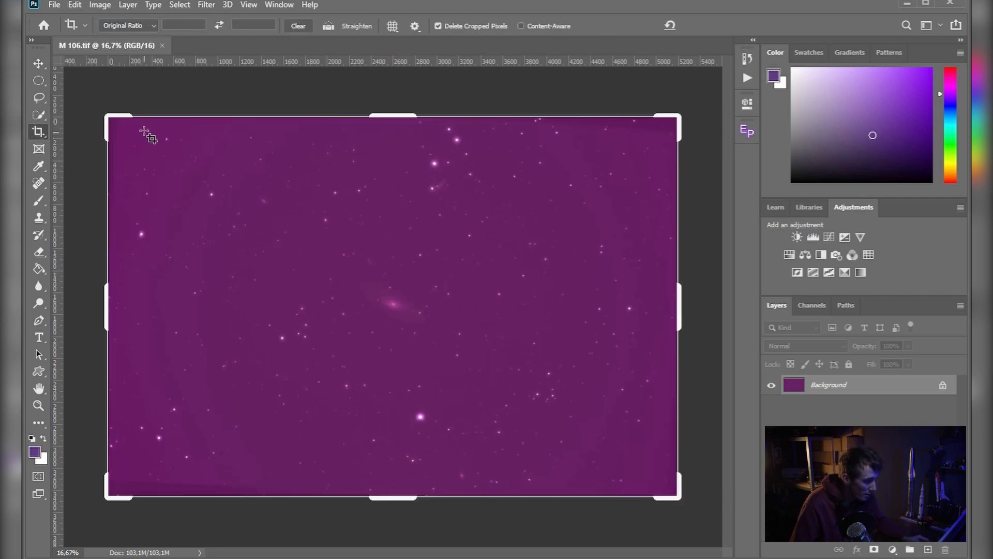
drag(108, 103, 98, 112)
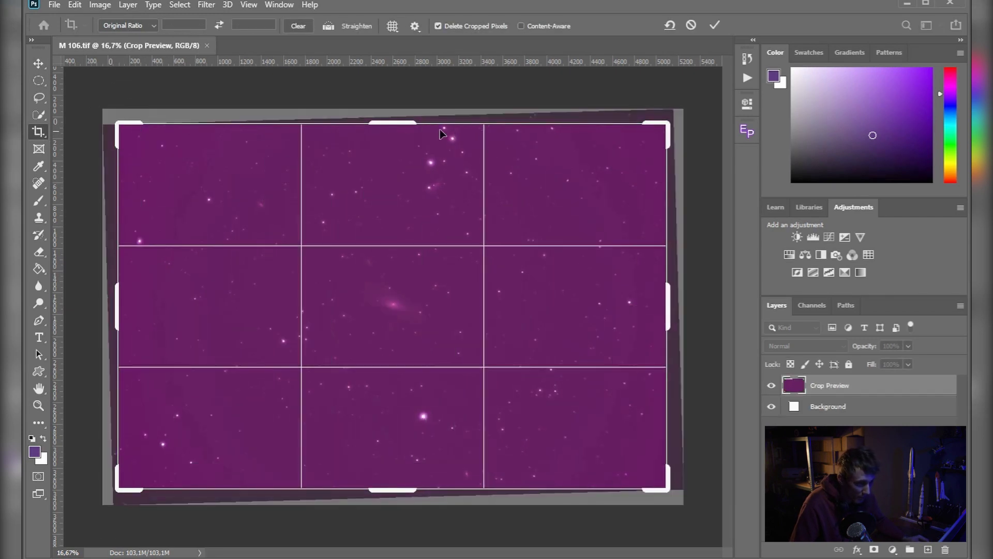
drag(408, 120, 409, 130)
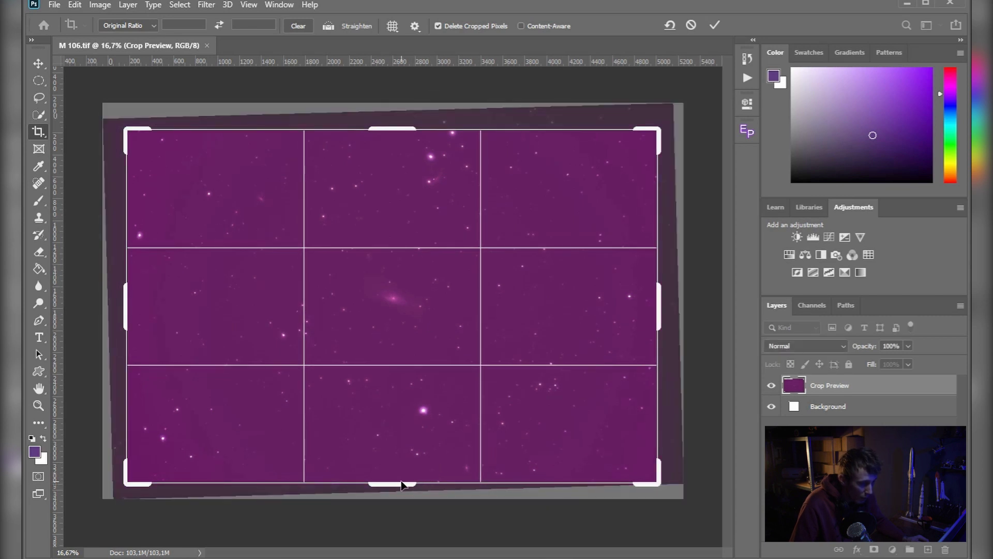
mouse_move(402, 483)
mouse_down()
mouse_move(412, 476)
mouse_move(398, 476)
mouse_up()
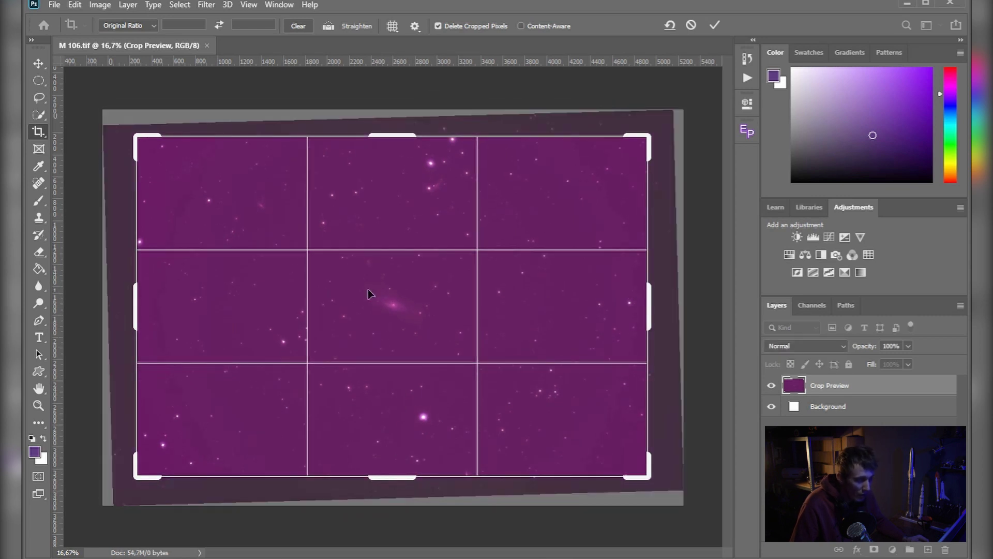
click(714, 25)
key(v)
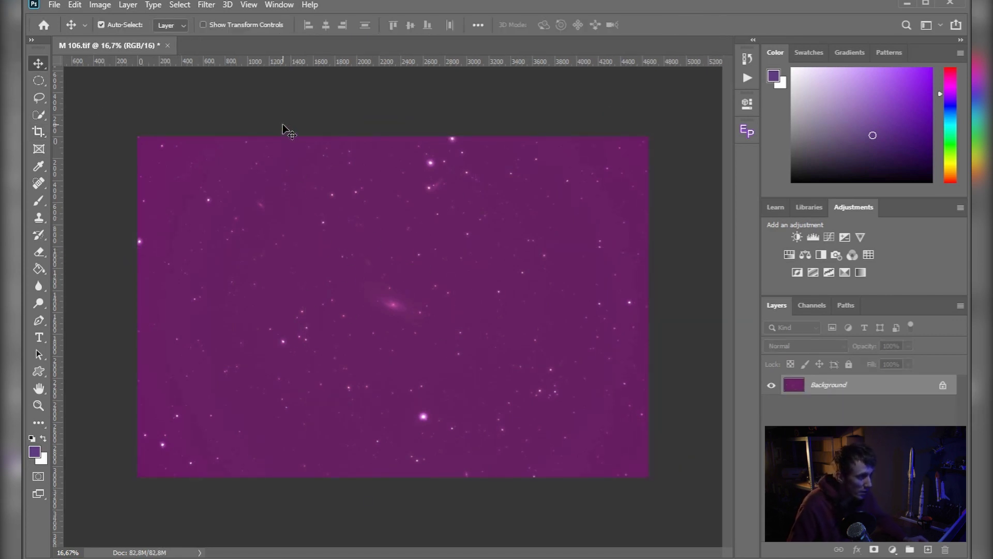
click(207, 5)
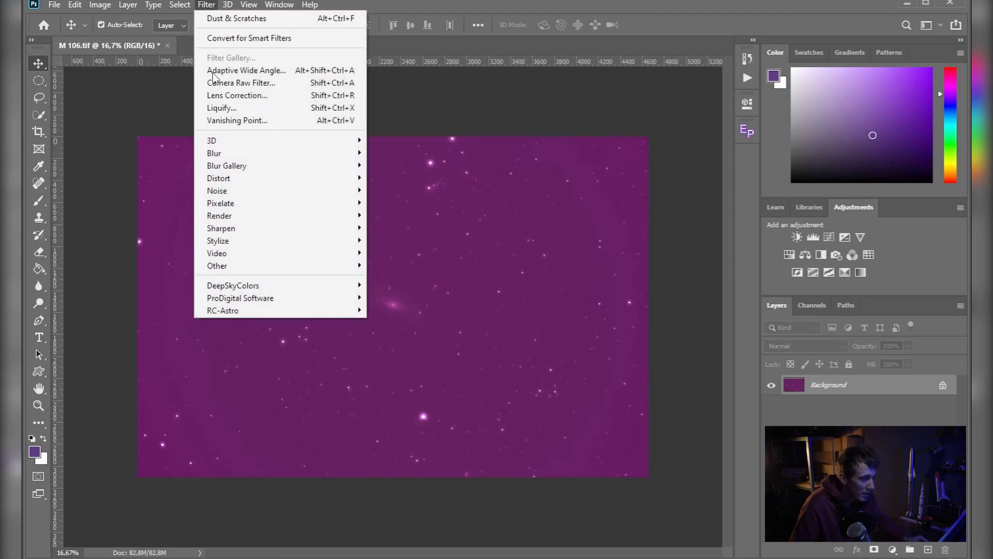
Sample the background sky with Camera Raw's White Balance tool (Temperature -61, Tint -100).
click(267, 84)
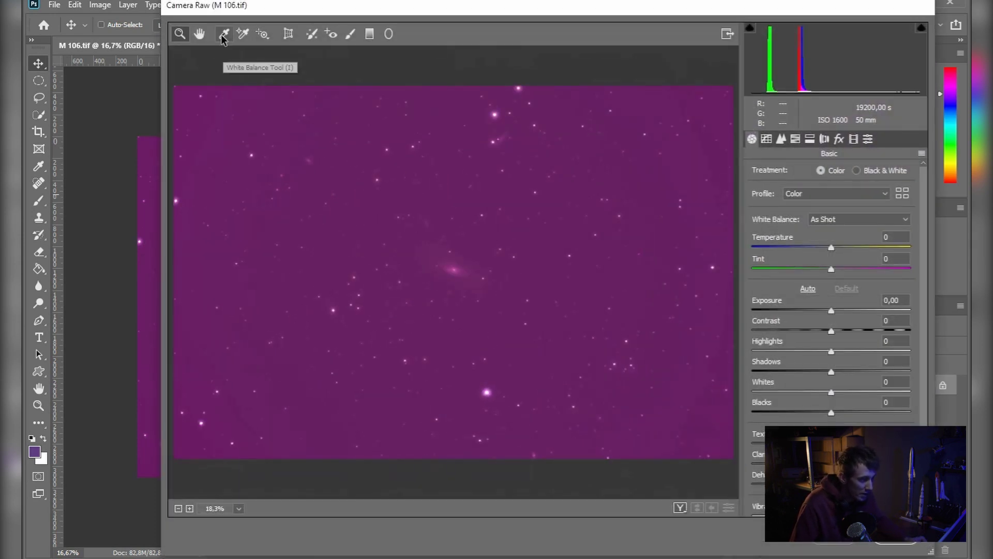
click(223, 35)
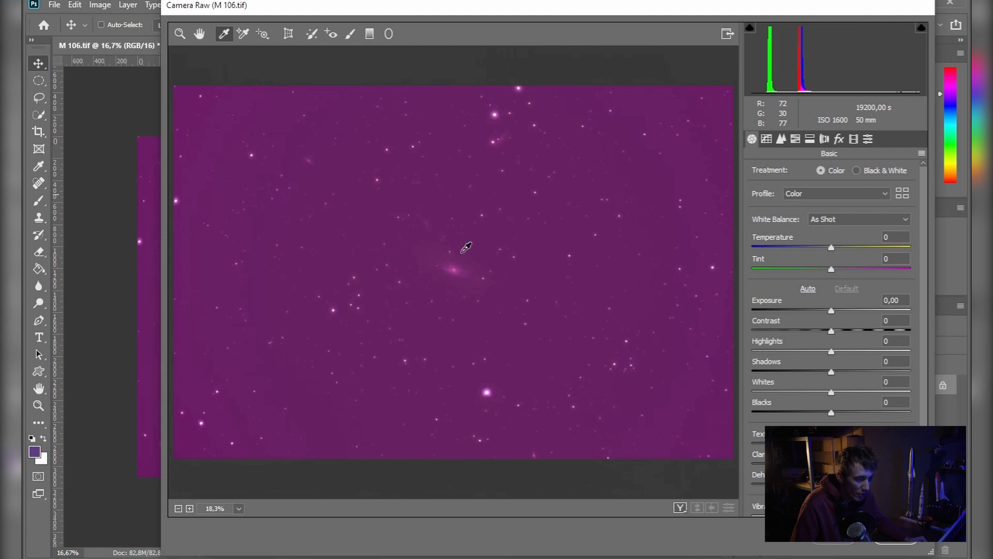
click(370, 223)
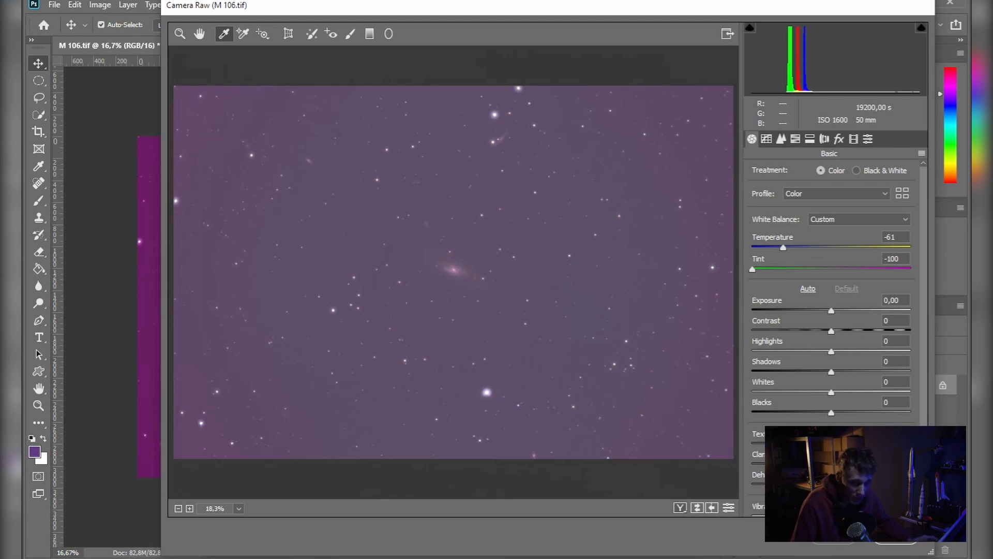
click(895, 540)
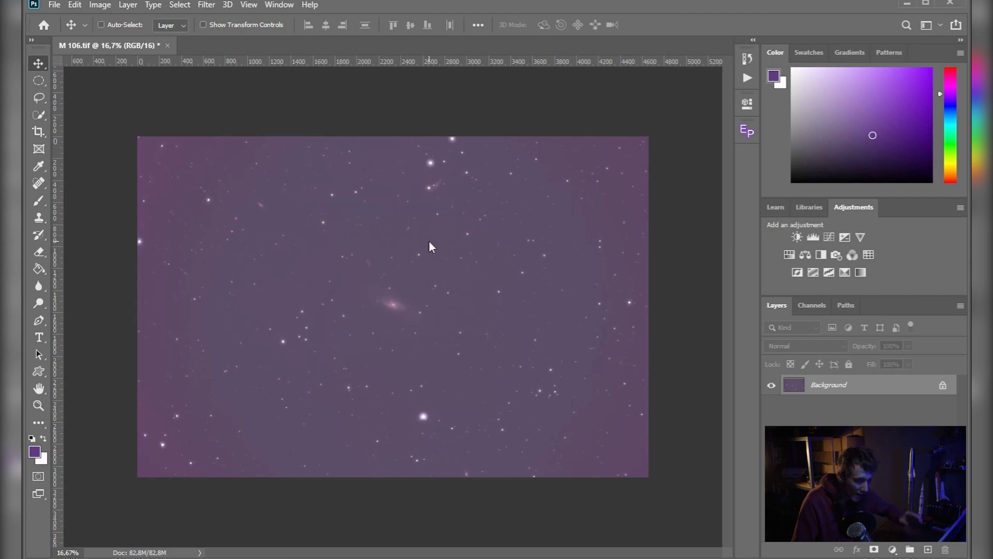
Reapply Camera Raw white balance from the sky and max Vibrance and Saturation to inspect colours.
key(ctrl+shift+a)
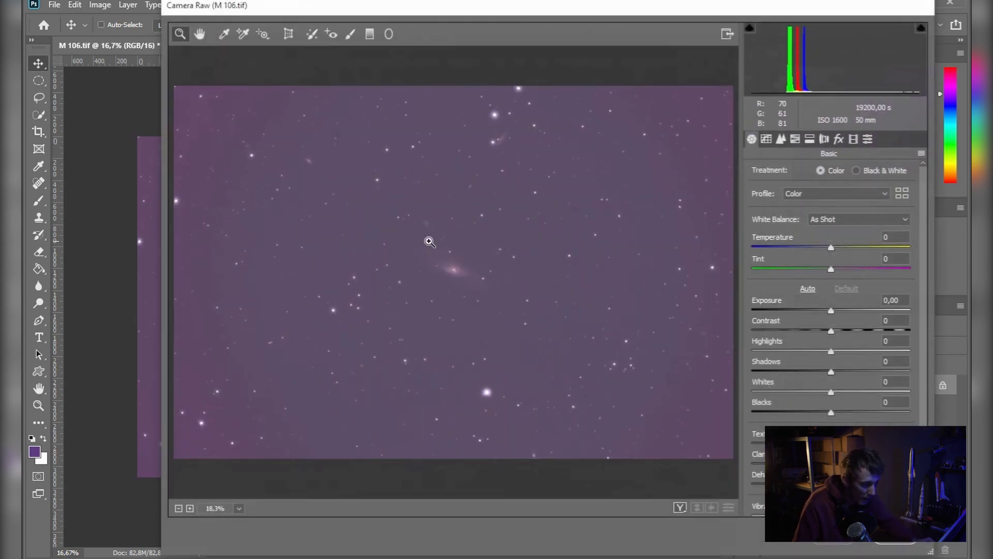
click(223, 35)
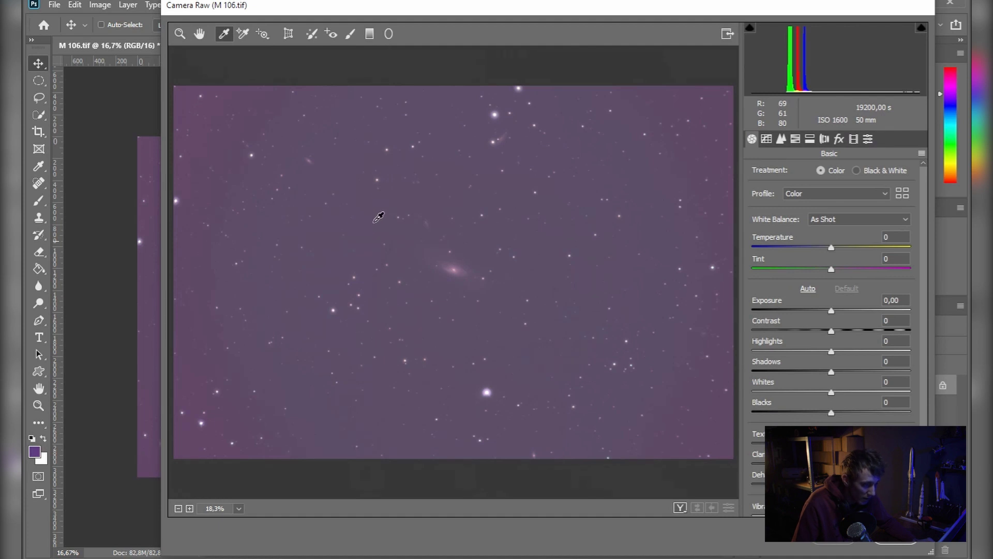
click(374, 222)
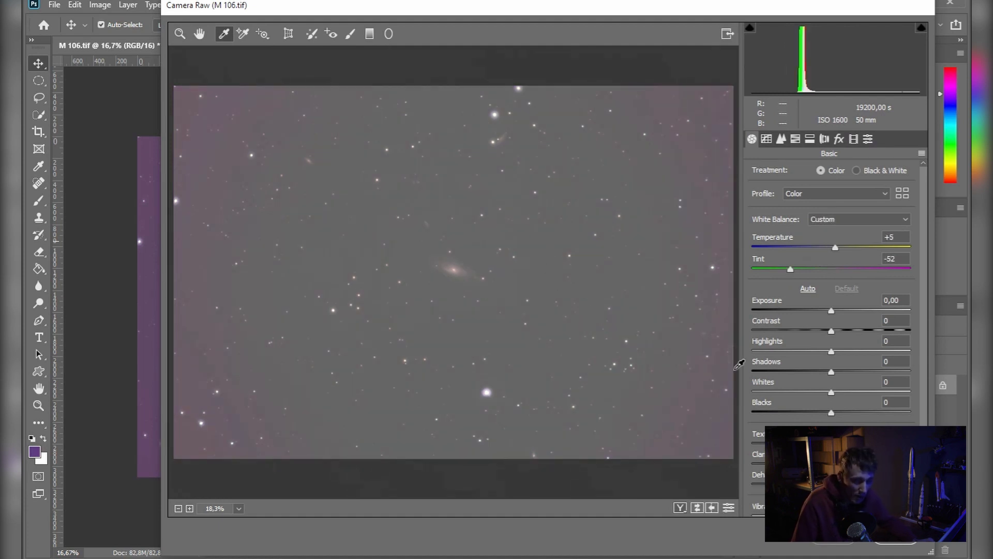
scroll(775, 413, down, 1)
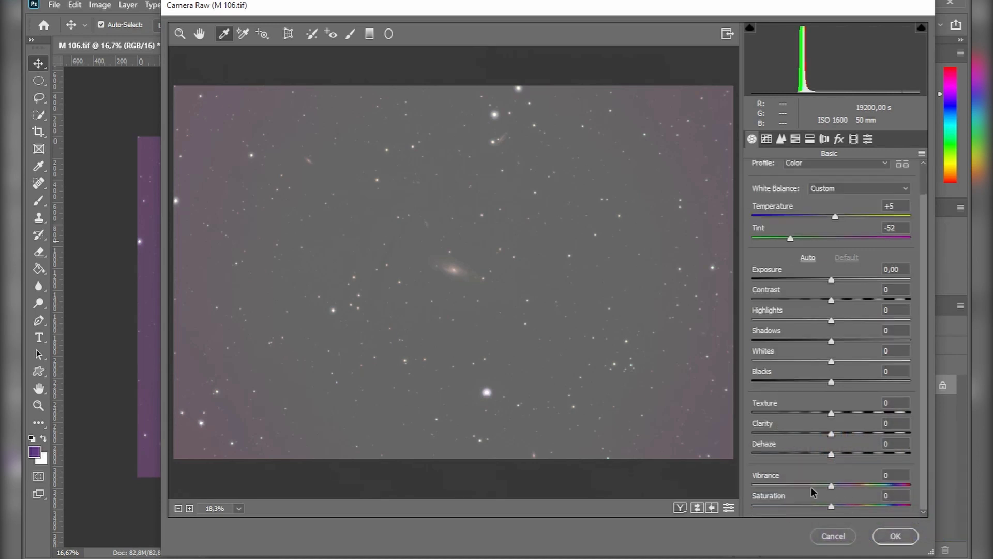
drag(830, 486, 911, 485)
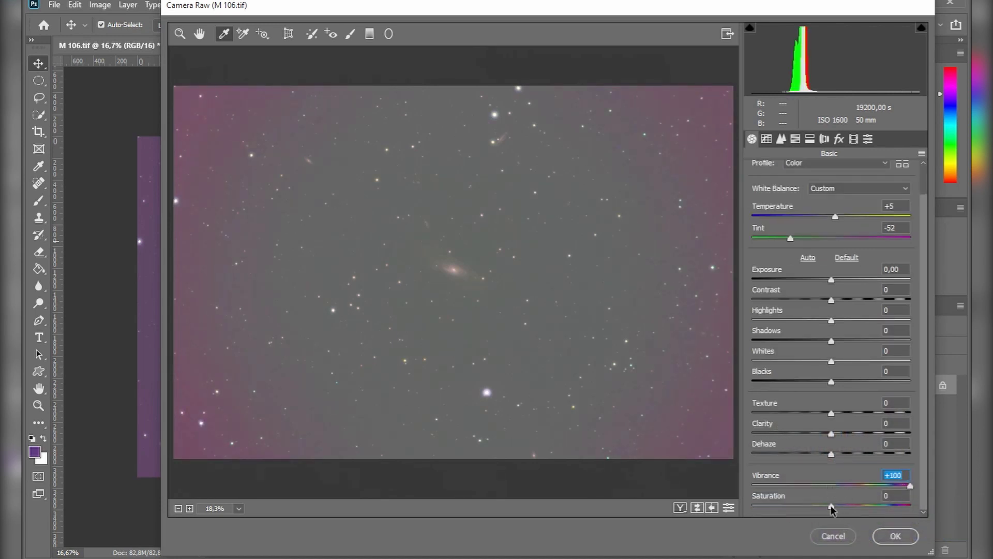
drag(832, 507, 912, 506)
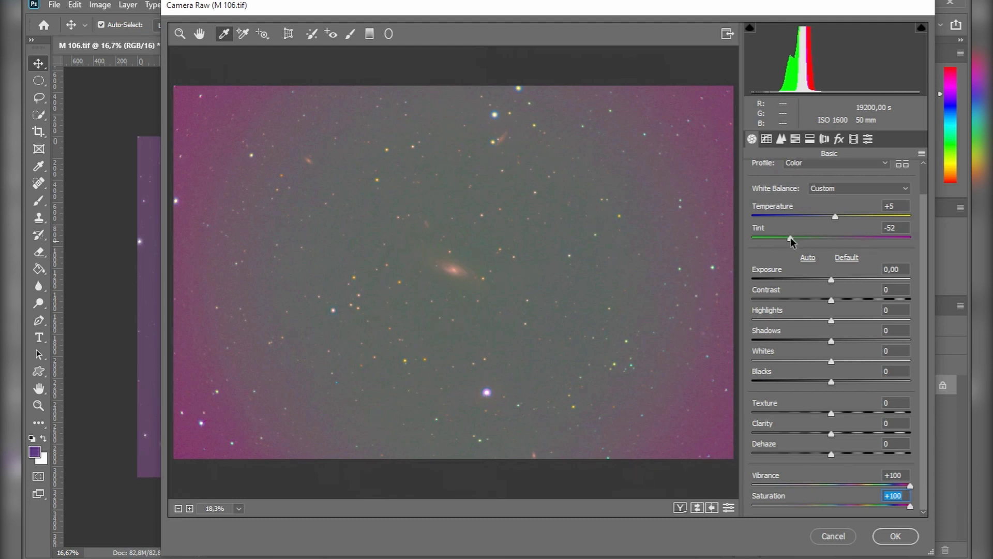
Resample the sky for Temperature +5, Tint -52, reset Vibrance and Saturation to 0, and apply.
drag(790, 237, 788, 237)
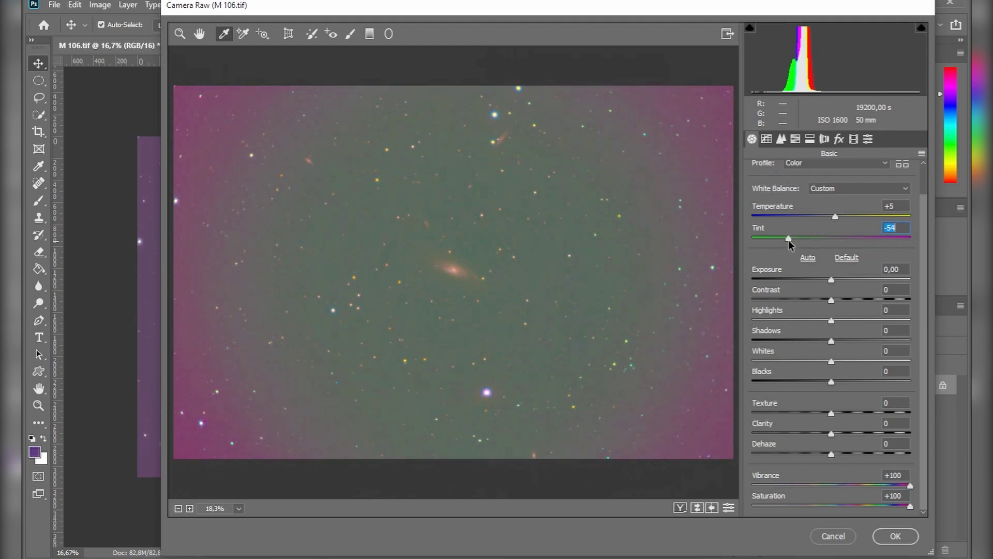
double_click(789, 238)
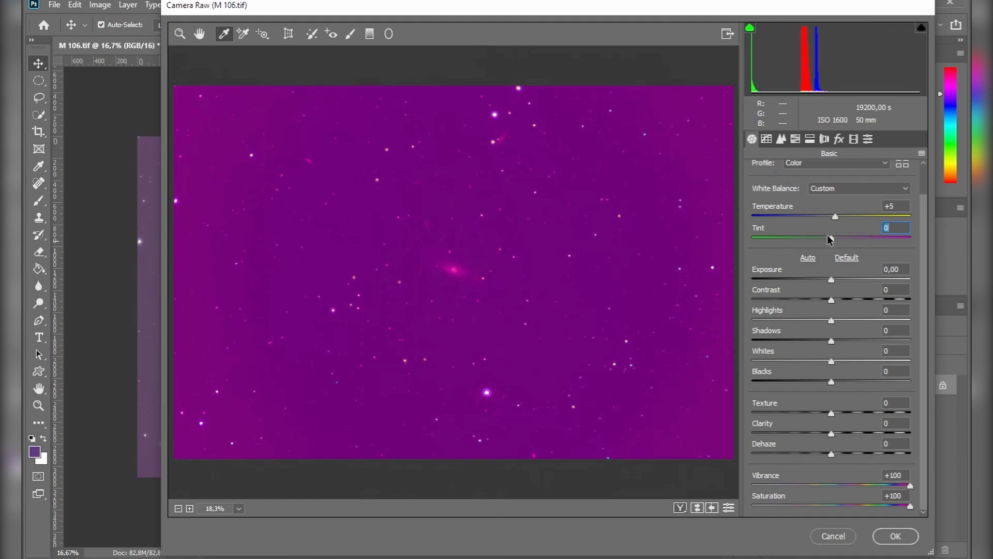
click(223, 34)
click(371, 193)
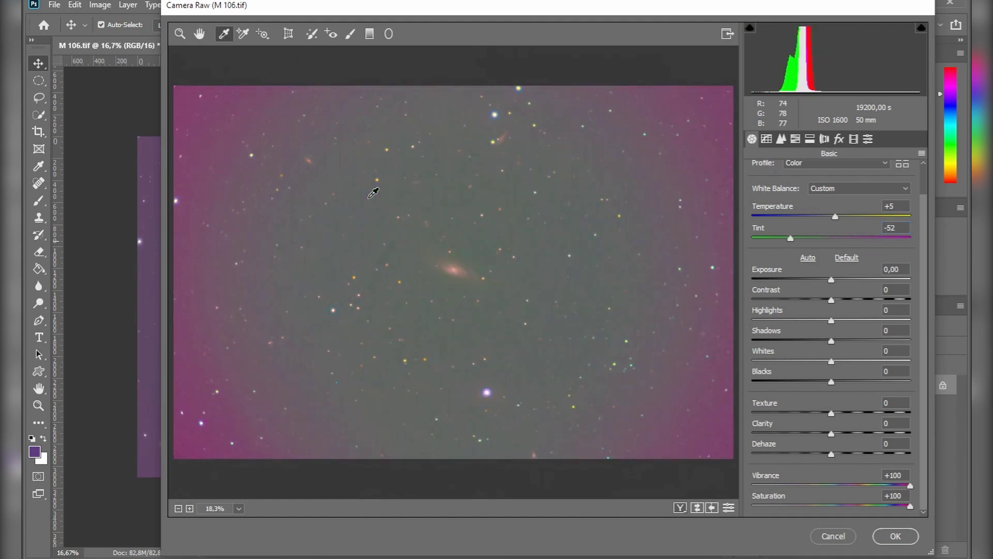
double_click(910, 485)
double_click(910, 506)
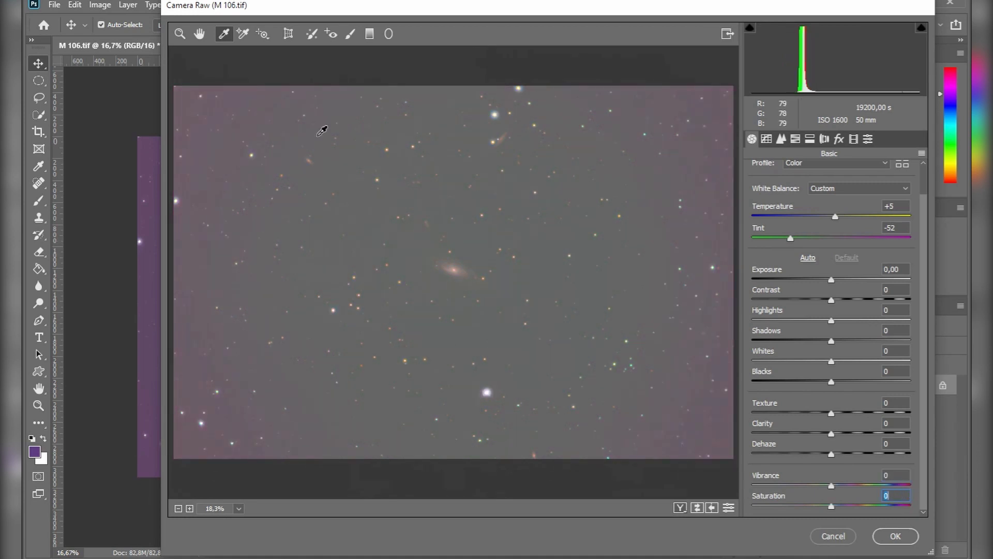
key(Return)
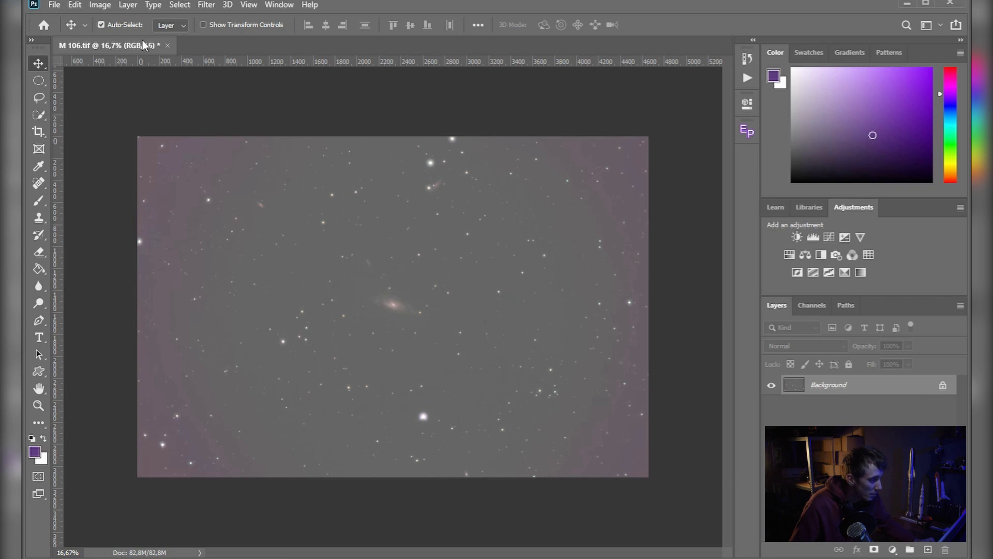
Raise the Levels black input from 7 to 57, darkening the sky to near-black.
click(99, 6)
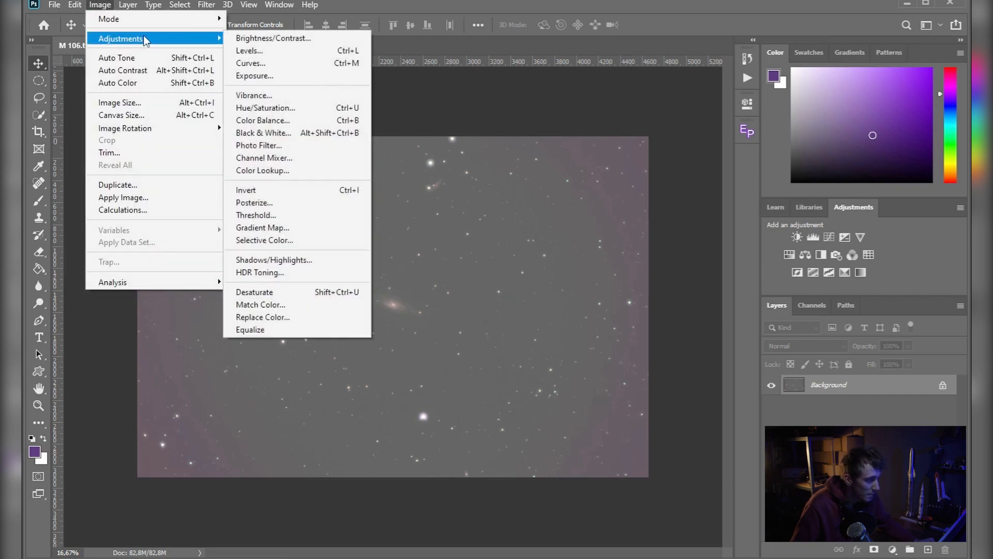
click(250, 50)
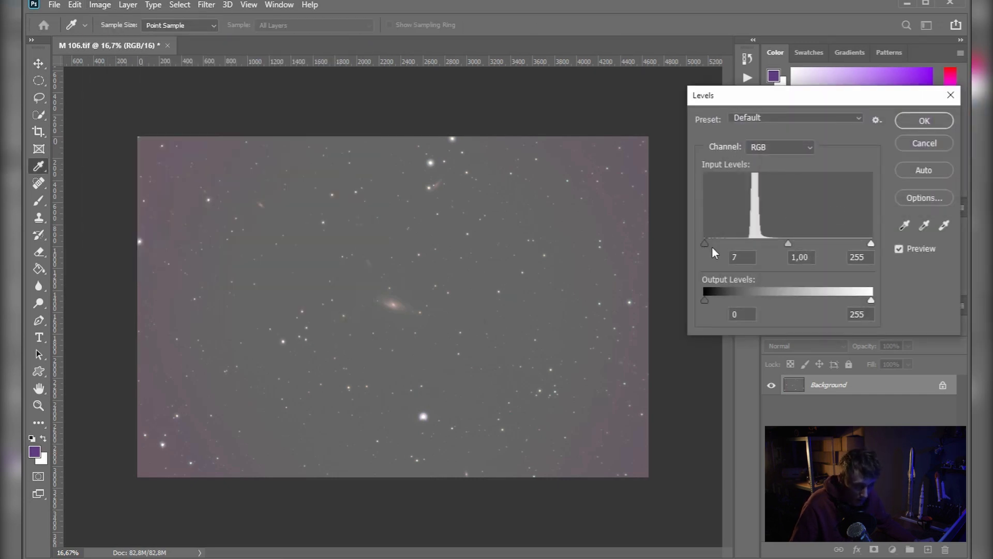
drag(712, 249, 743, 252)
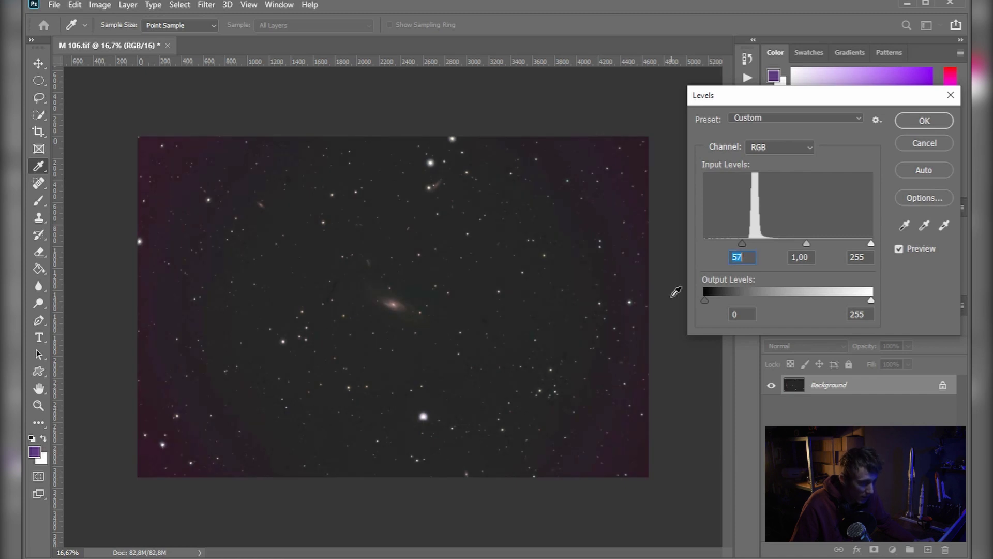
click(925, 124)
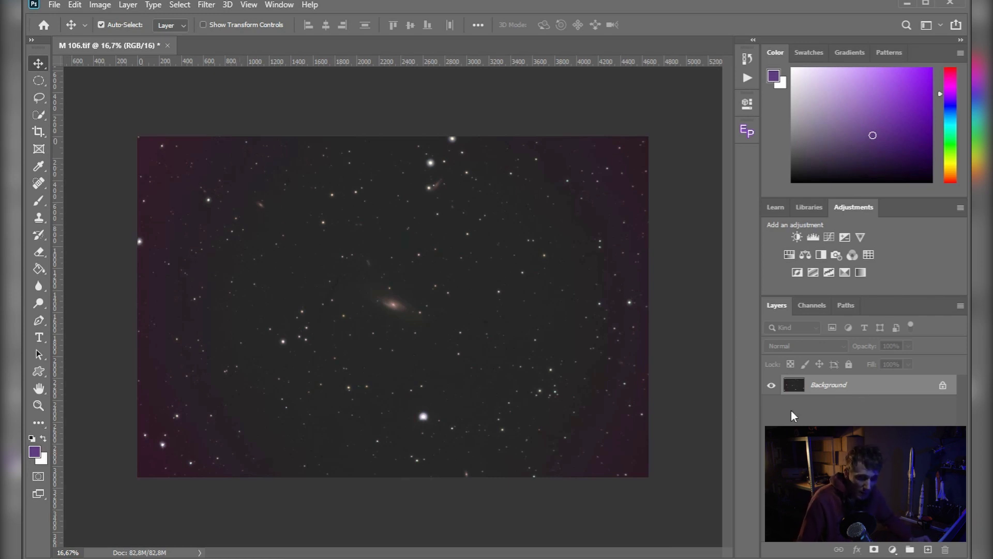
Duplicate the Background layer and copy the whole M 106 image.
drag(854, 384, 929, 548)
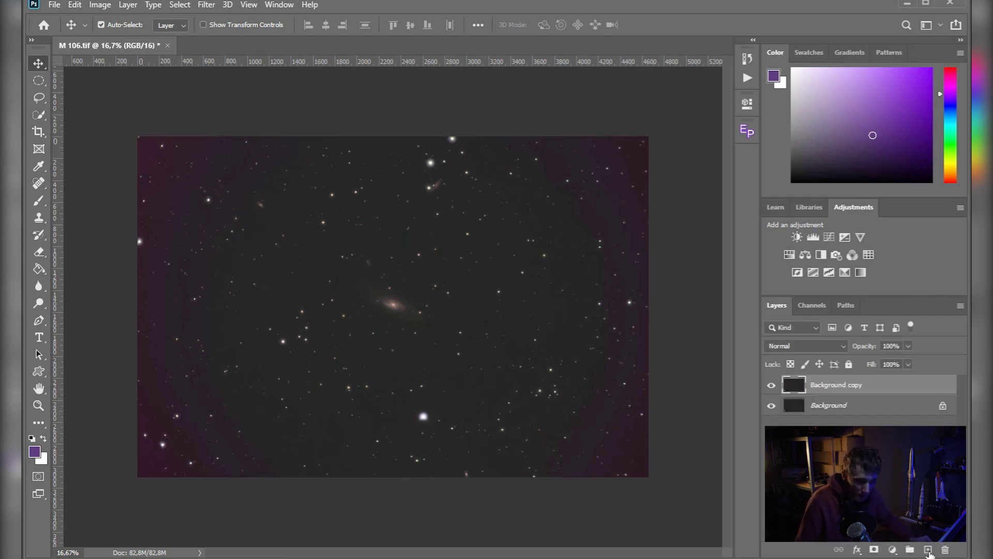
key(ctrl+c)
key(ctrl+a)
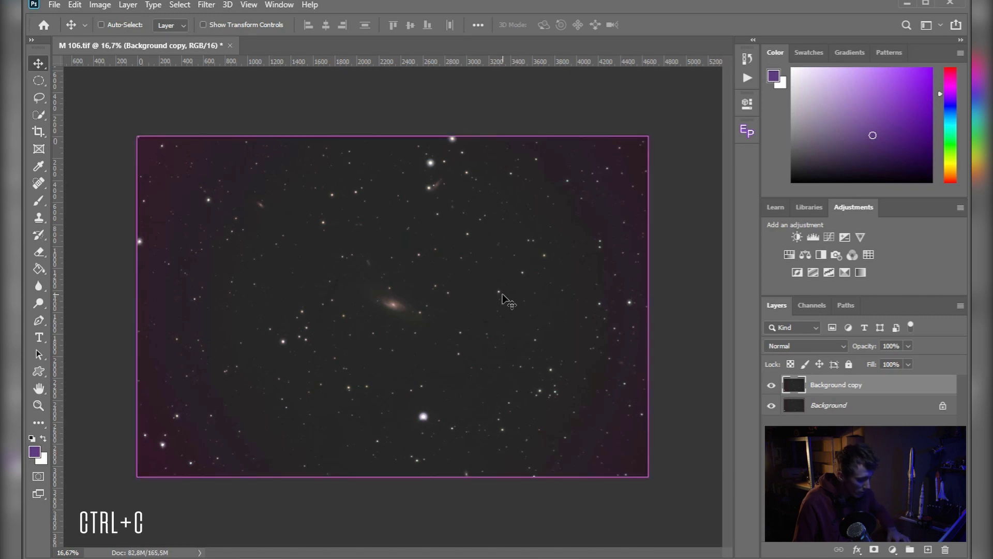
key(ctrl+d)
Paste the starfield into a new same-size Untitled-1 document and flatten it.
key(ctrl+n)
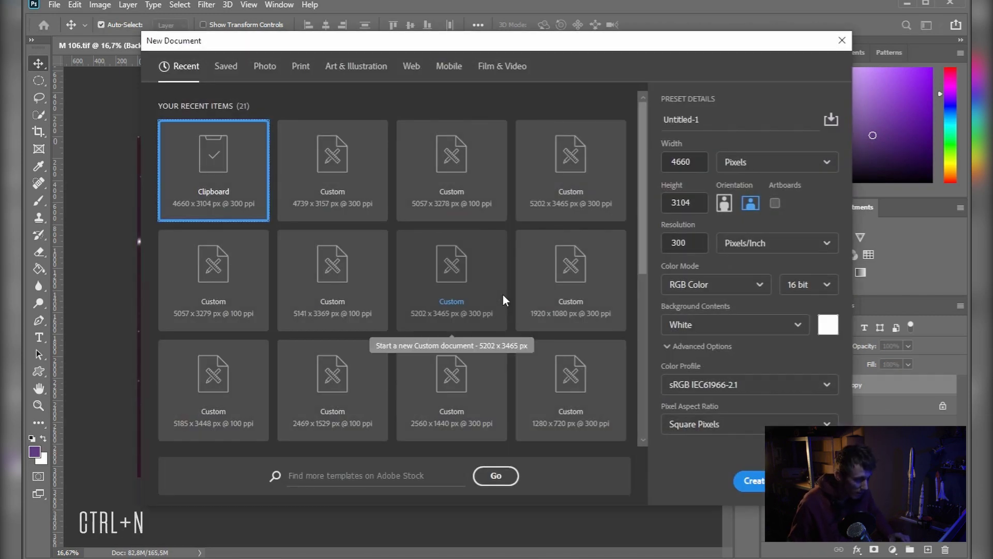
key(Return)
key(ctrl+v)
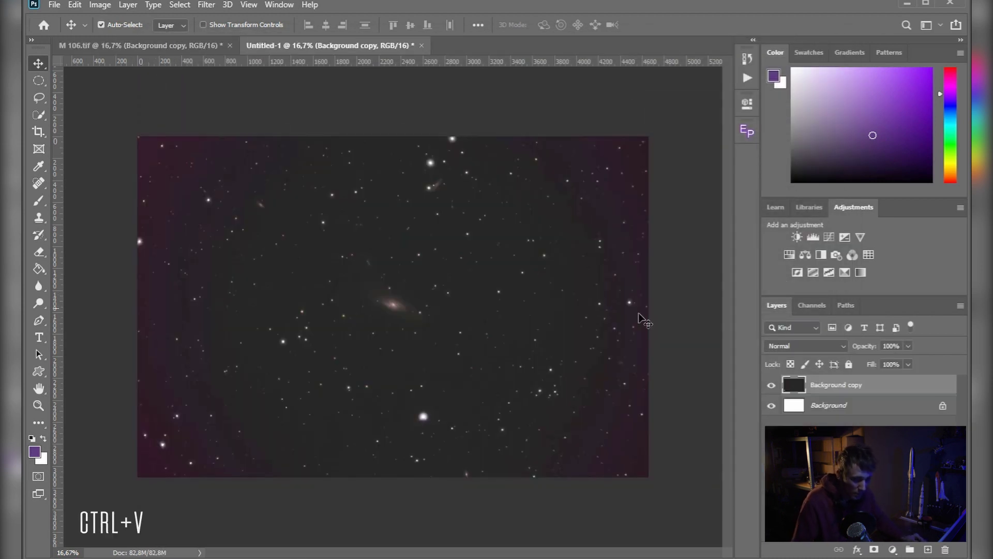
right_click(838, 413)
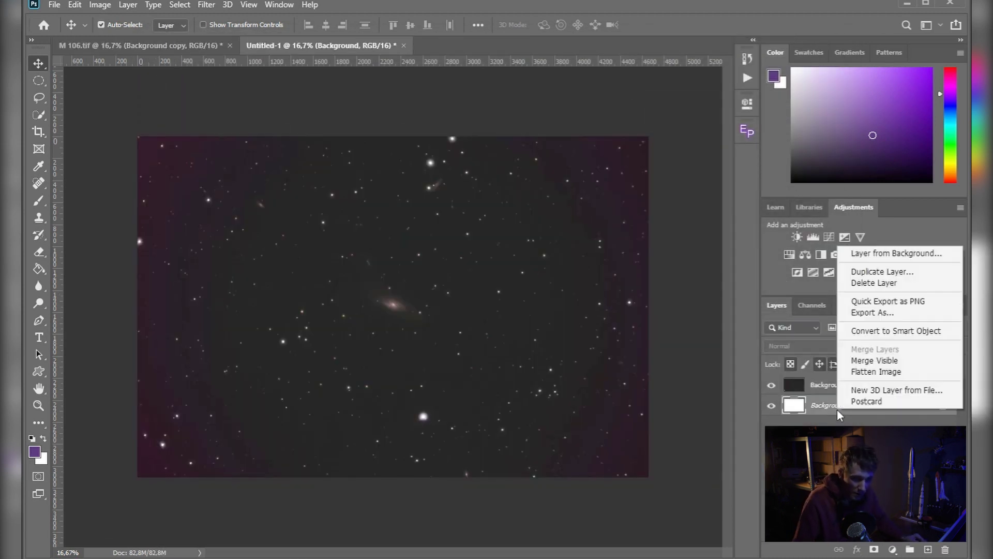
click(864, 375)
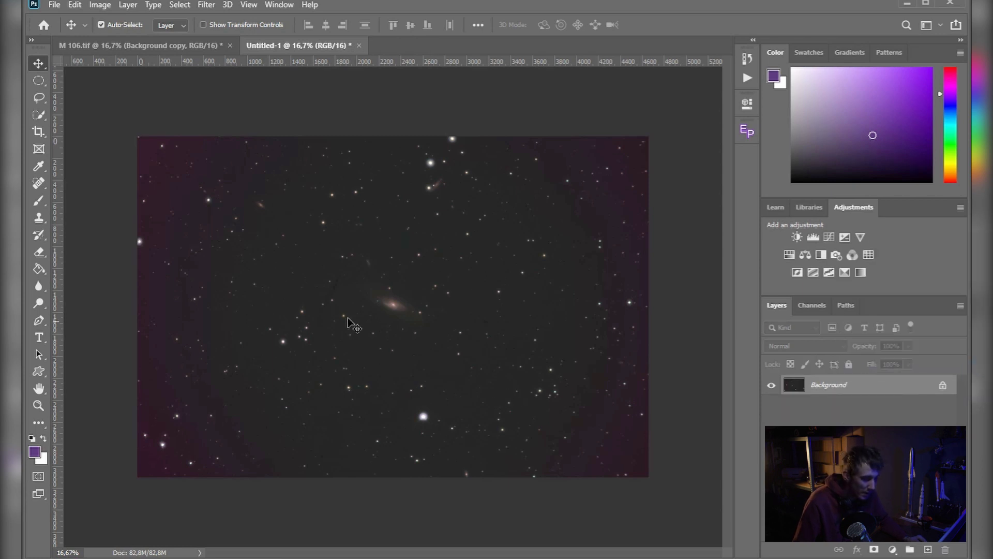
Select the Spot Healing Brush and set it to 443 px.
click(40, 183)
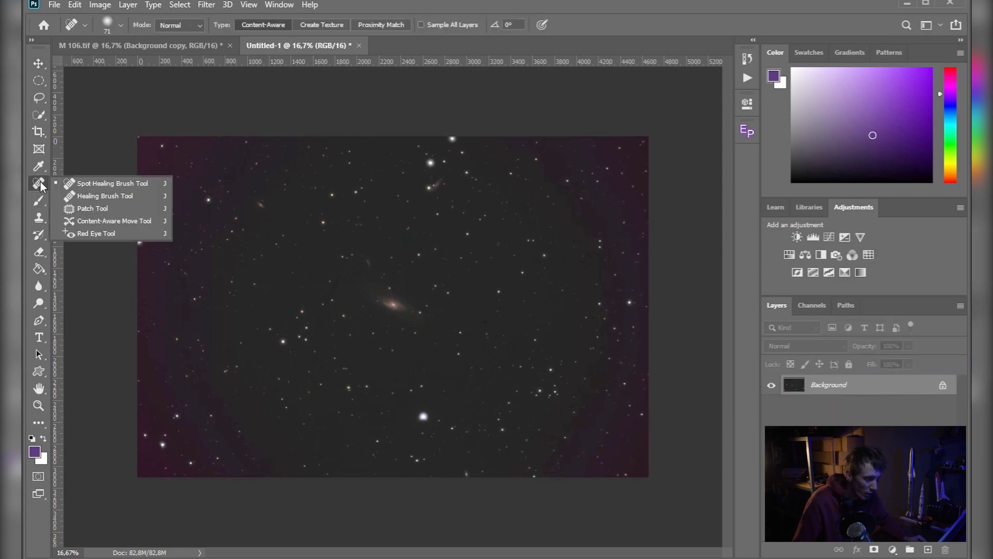
click(91, 184)
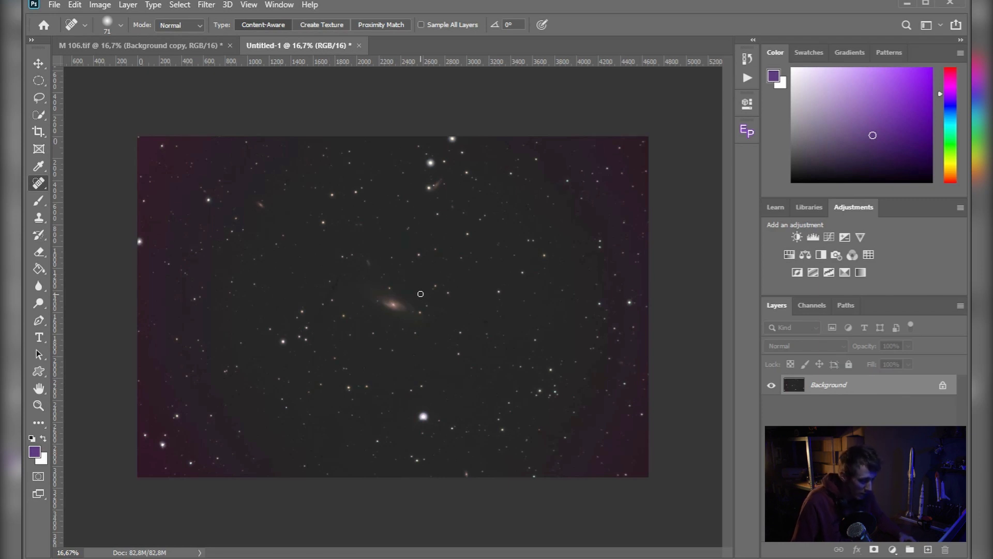
drag(421, 289, 446, 293)
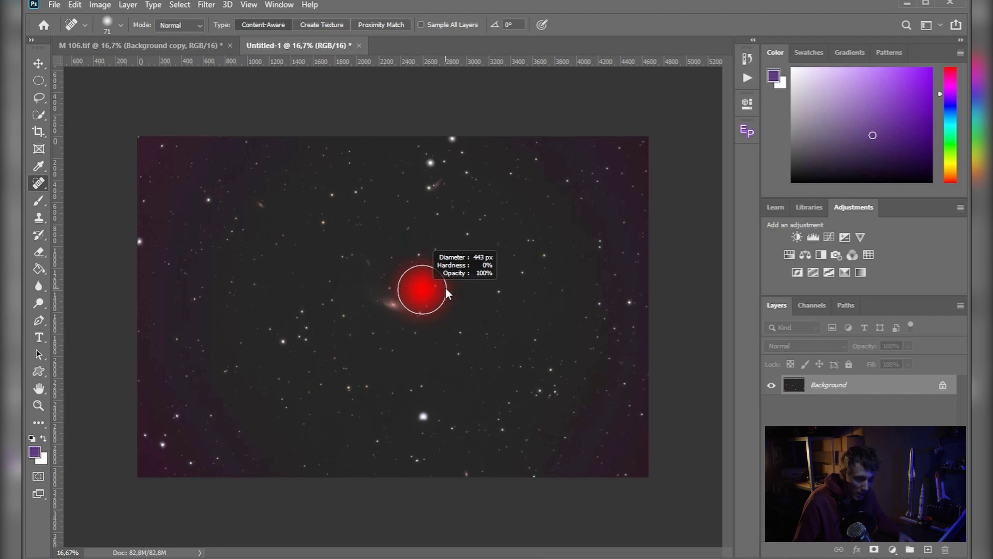
drag(446, 287, 444, 288)
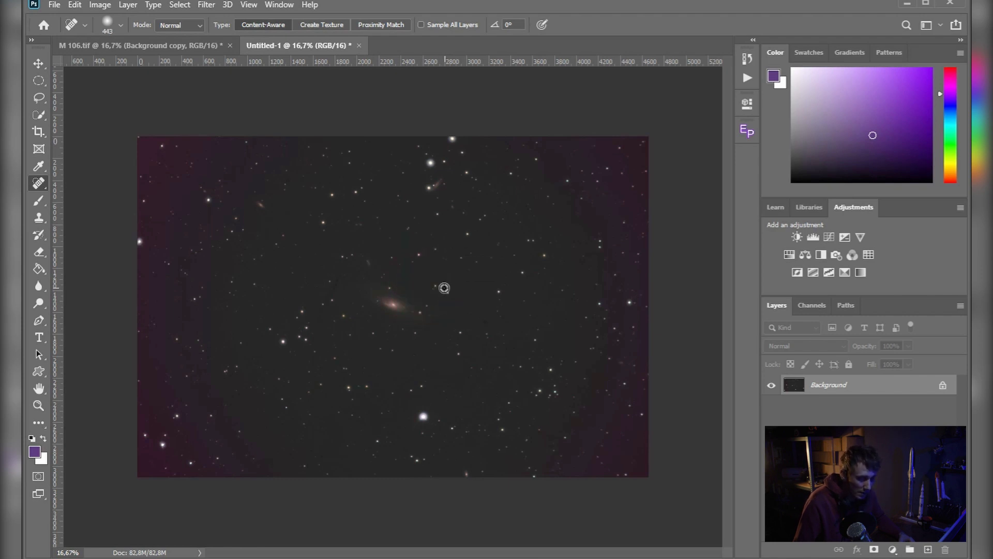
scroll(394, 319, up, 5)
Heal away the M106 galaxy, then with a 176 px brush the small companion galaxy.
mouse_move(450, 329)
mouse_down()
mouse_move(358, 259)
mouse_move(306, 253)
mouse_move(330, 291)
mouse_move(438, 316)
mouse_move(479, 272)
mouse_move(372, 248)
mouse_up()
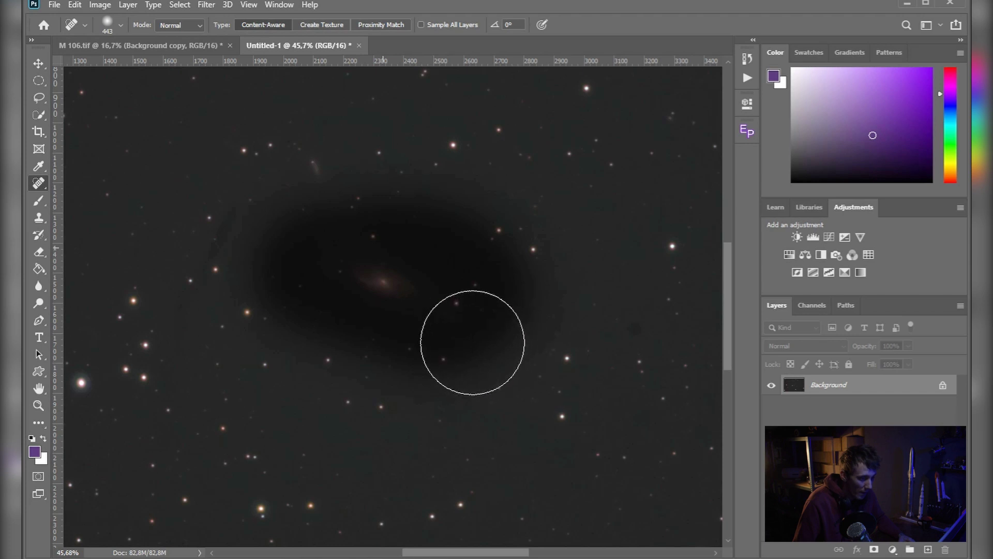
mouse_move(393, 283)
mouse_down()
mouse_move(374, 250)
mouse_move(417, 254)
mouse_move(410, 269)
mouse_move(352, 231)
mouse_up()
drag(305, 155, 324, 186)
drag(458, 244, 311, 501)
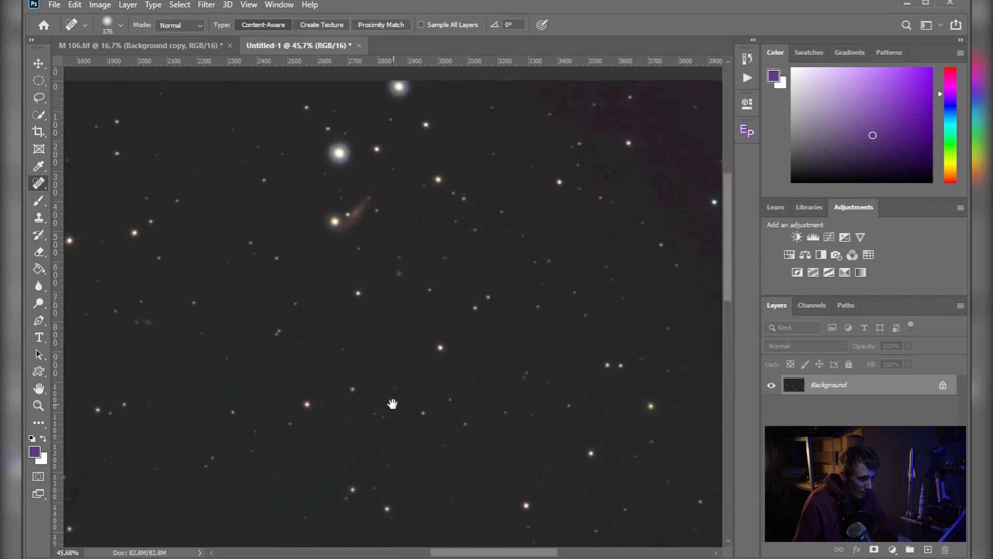
drag(328, 209, 370, 237)
click(337, 150)
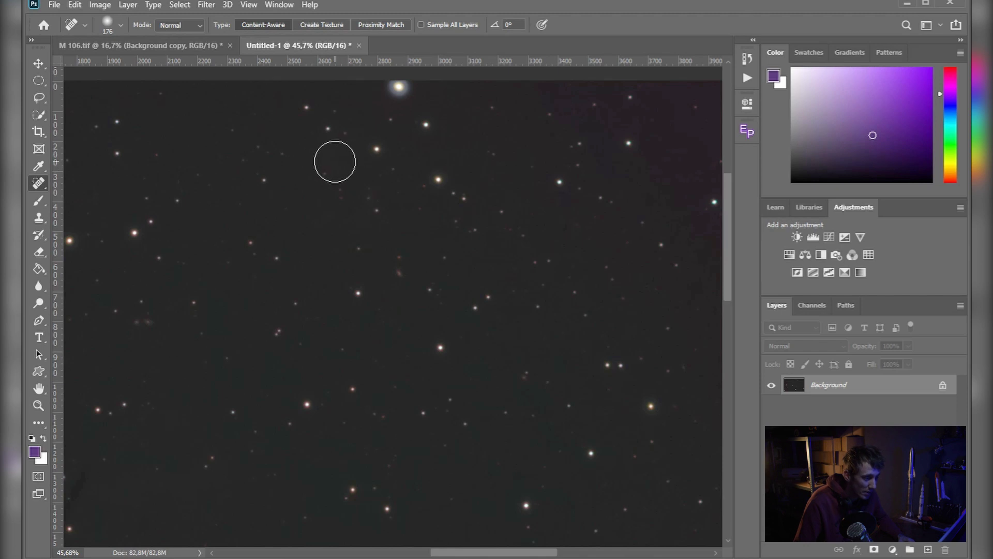
mouse_move(335, 160)
mouse_down()
mouse_move(343, 156)
mouse_move(352, 195)
mouse_up()
Heal out the remaining bright stars scattered across the image.
scroll(353, 195, up, 2)
scroll(367, 269, down, 1)
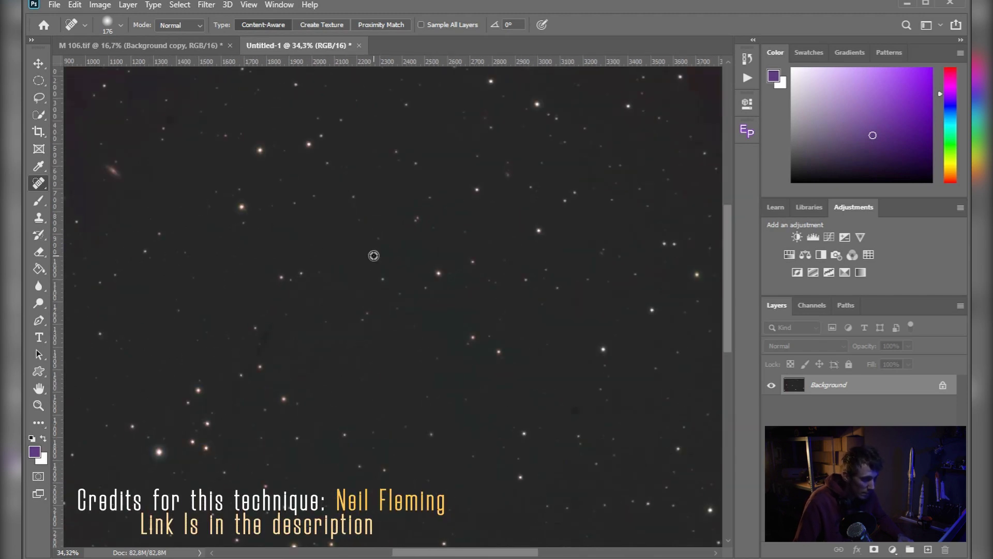
click(275, 321)
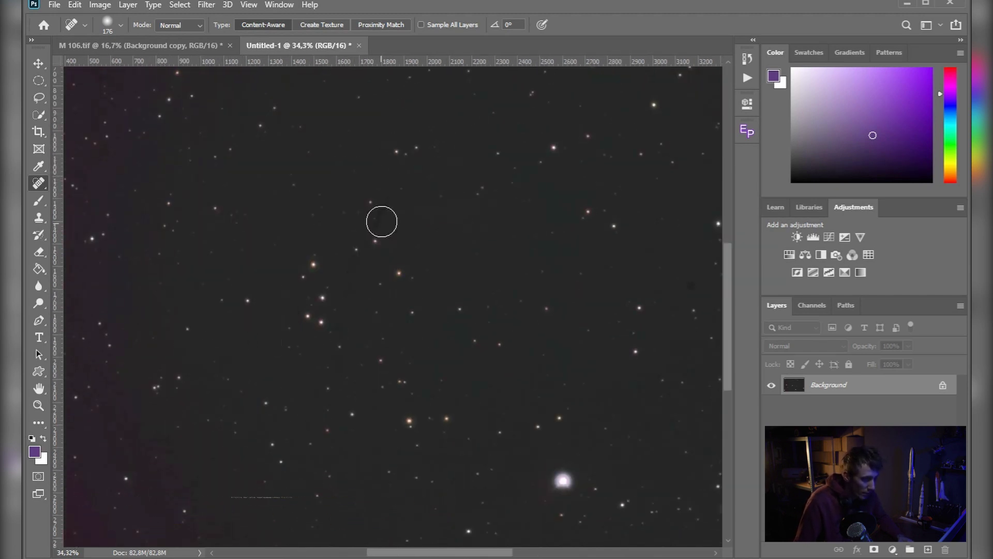
mouse_move(315, 310)
mouse_down()
mouse_move(377, 257)
mouse_move(398, 171)
mouse_up()
click(408, 425)
click(566, 481)
scroll(356, 346, left, 3)
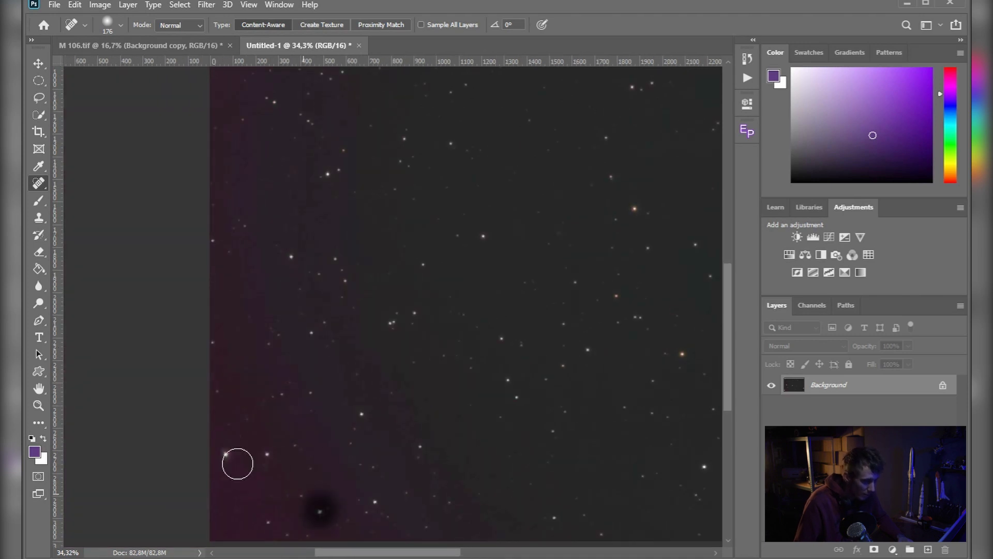
scroll(415, 350, right, 10)
scroll(415, 351, down, 5)
scroll(415, 350, down, 1)
click(498, 199)
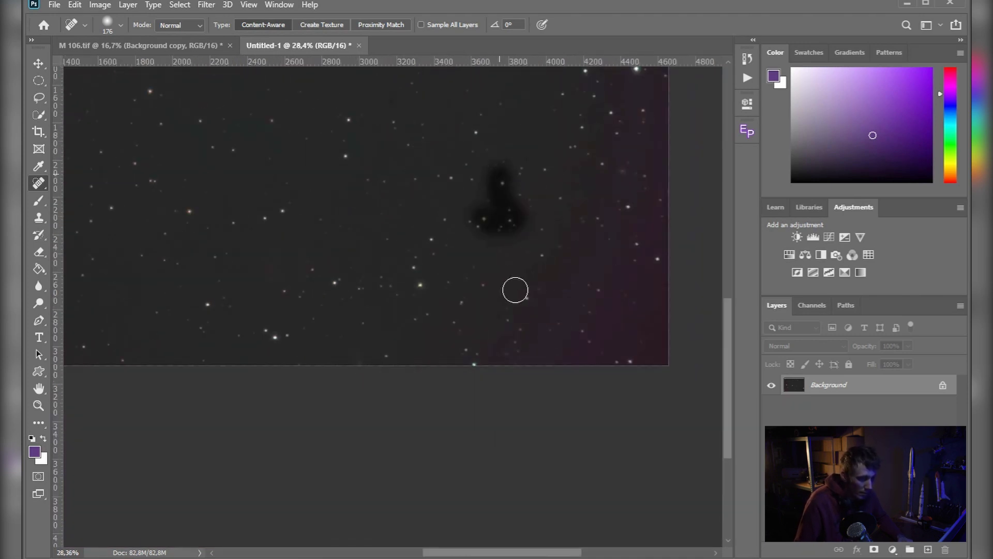
click(484, 217)
click(623, 167)
drag(342, 120, 340, 164)
click(189, 213)
click(279, 332)
click(287, 219)
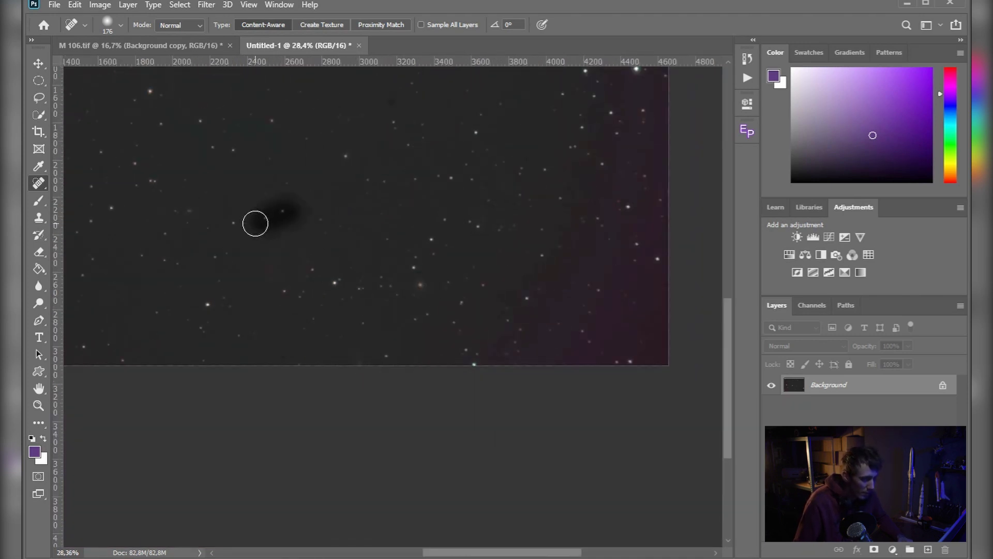
click(410, 283)
scroll(523, 188, up, 5)
scroll(523, 188, right, 4)
click(439, 254)
click(437, 158)
click(339, 169)
click(307, 199)
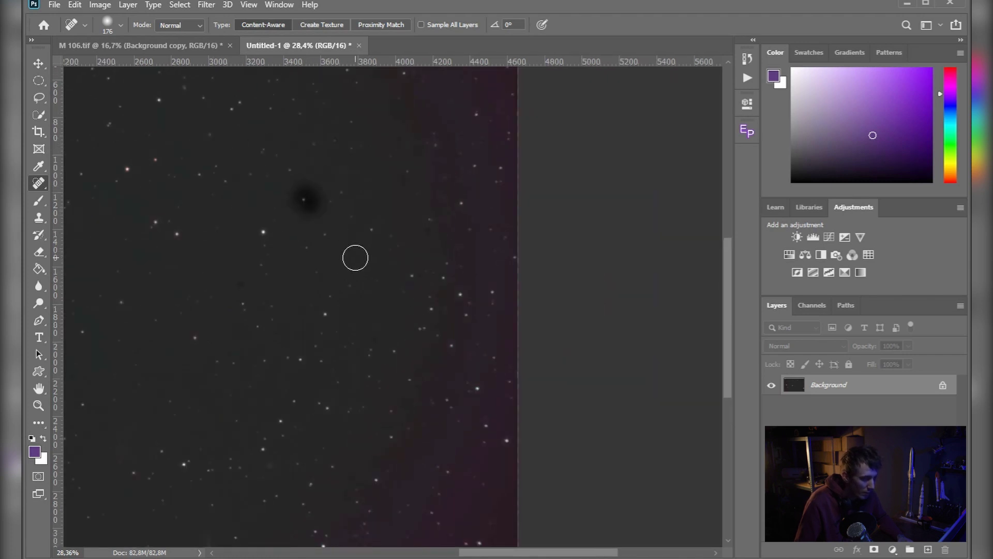
click(207, 132)
scroll(275, 186, up, 5)
scroll(275, 187, left, 4)
click(345, 209)
click(206, 262)
scroll(567, 233, down, 2)
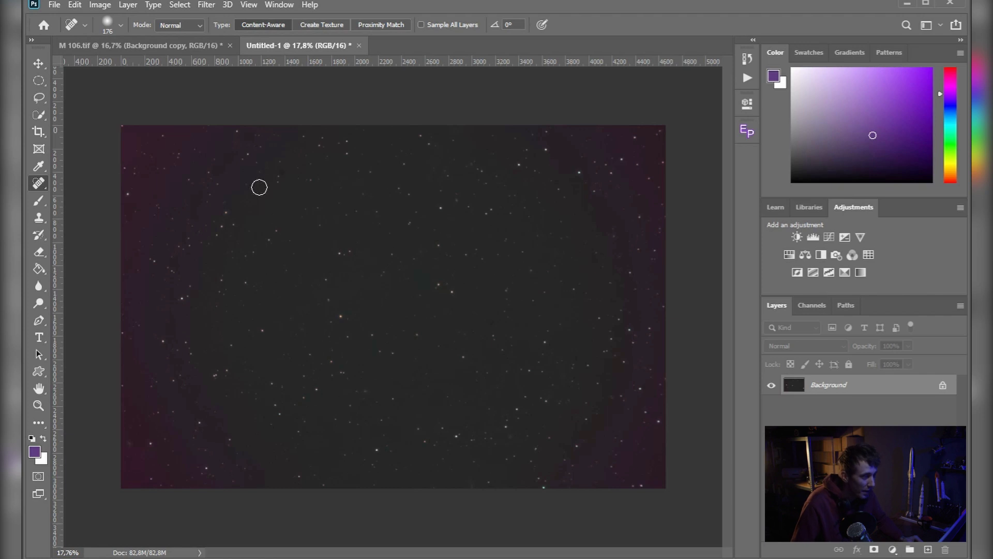
click(205, 6)
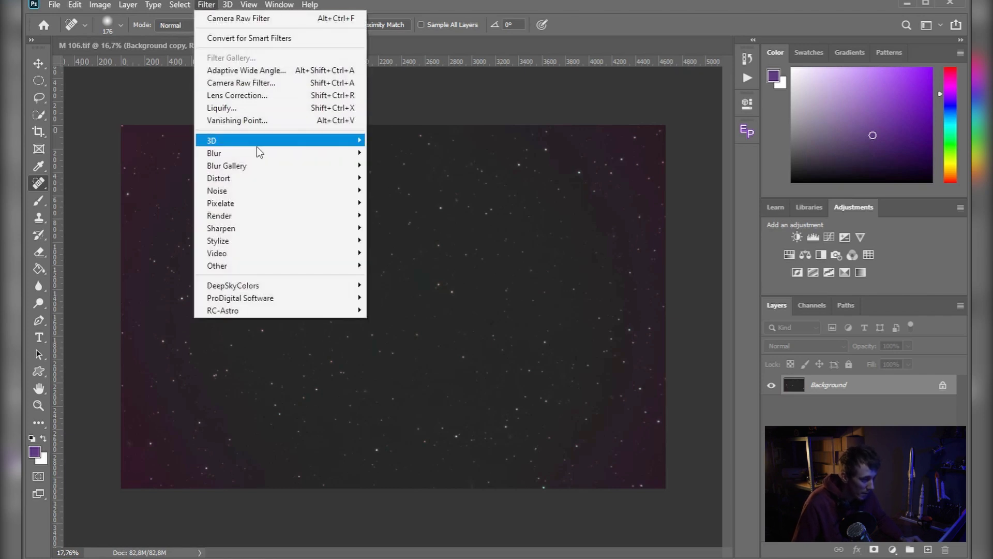
Apply Dust & Scratches with Radius 50 pixels and Threshold 0 to Untitled-1.
mouse_move(268, 190)
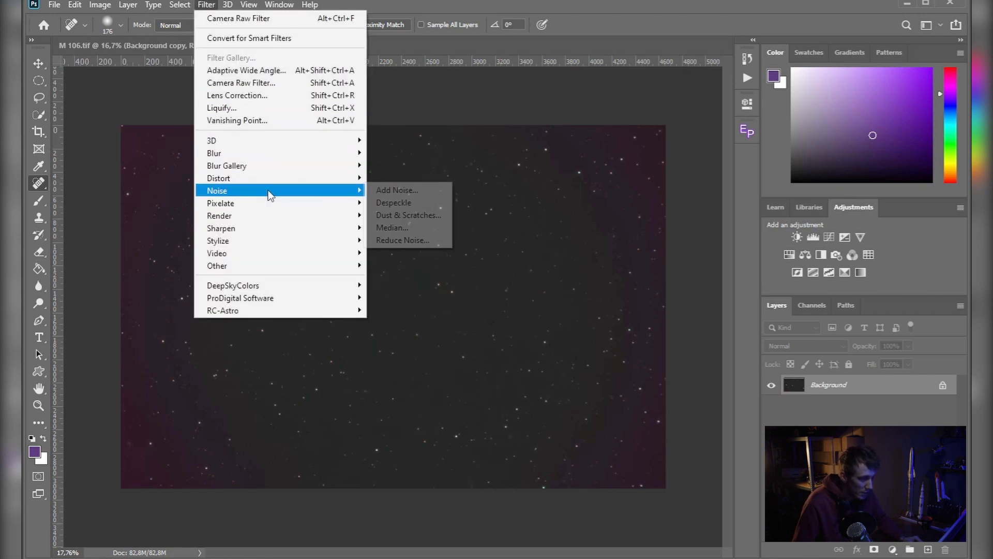
click(406, 213)
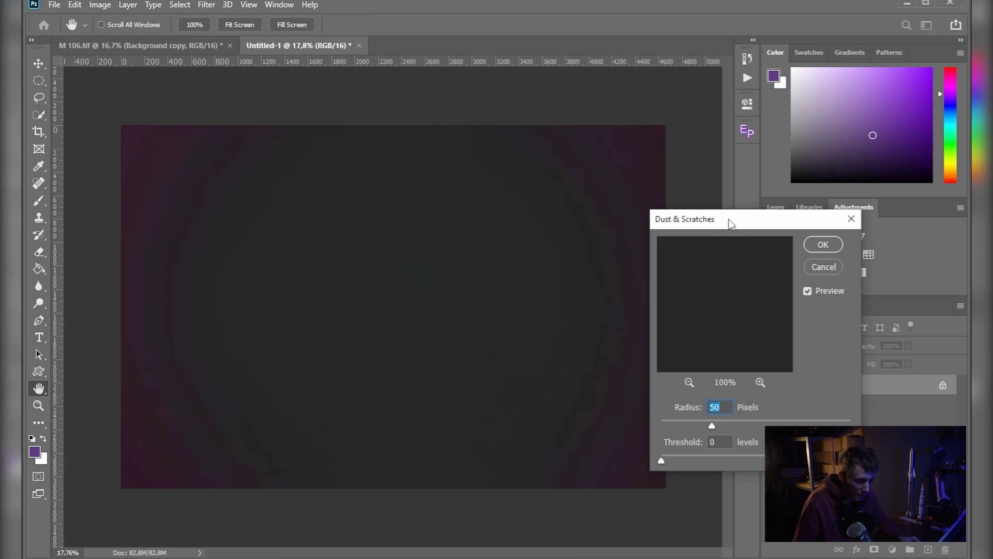
drag(729, 221, 684, 101)
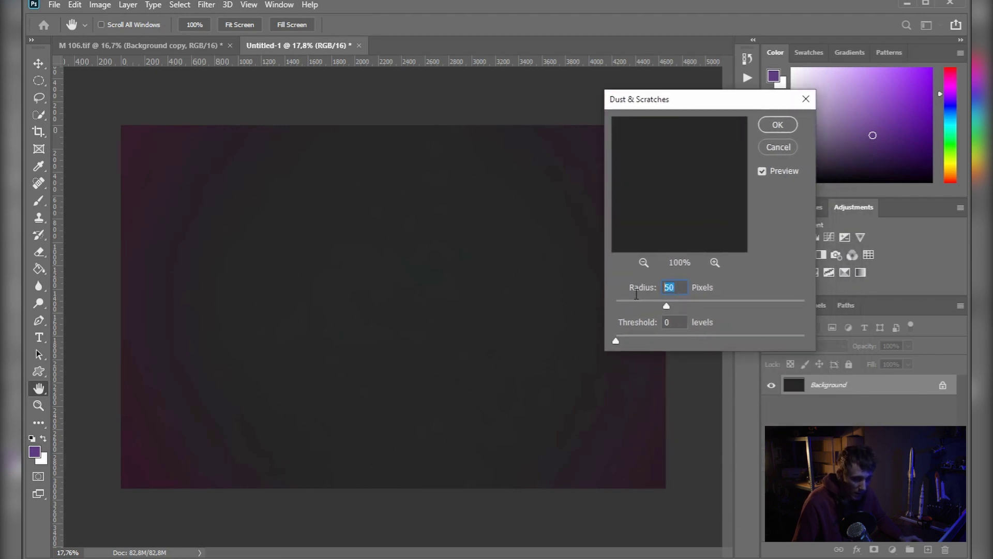
text(30)
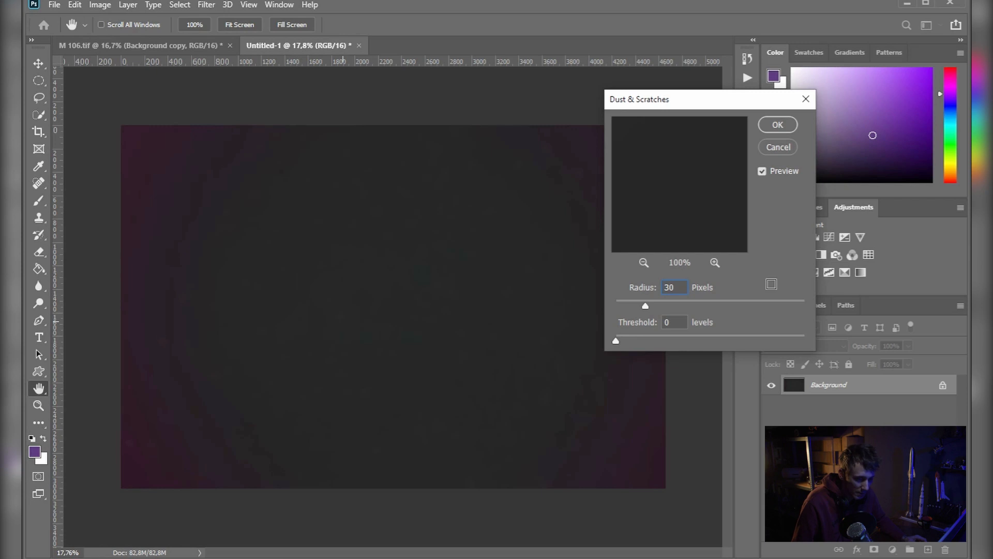
double_click(680, 288)
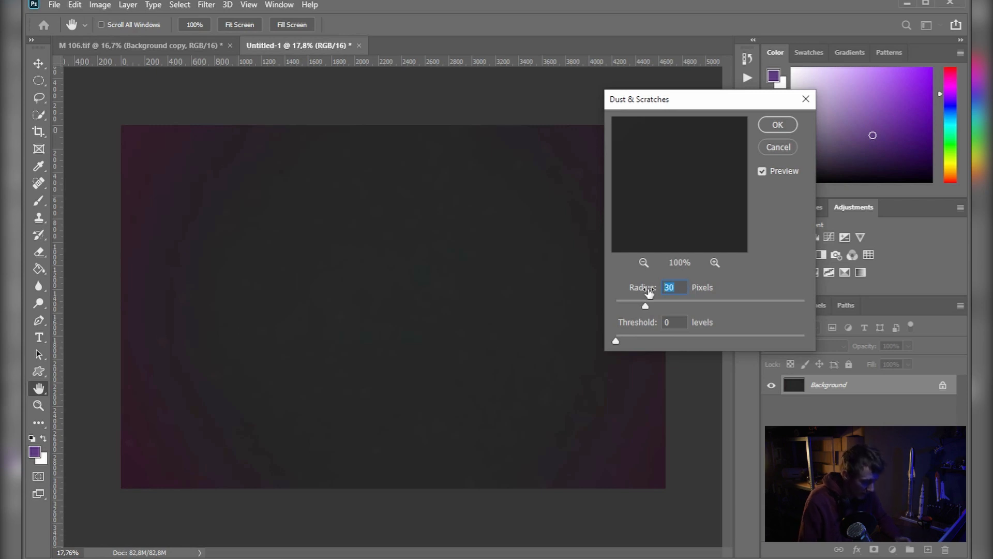
text(40)
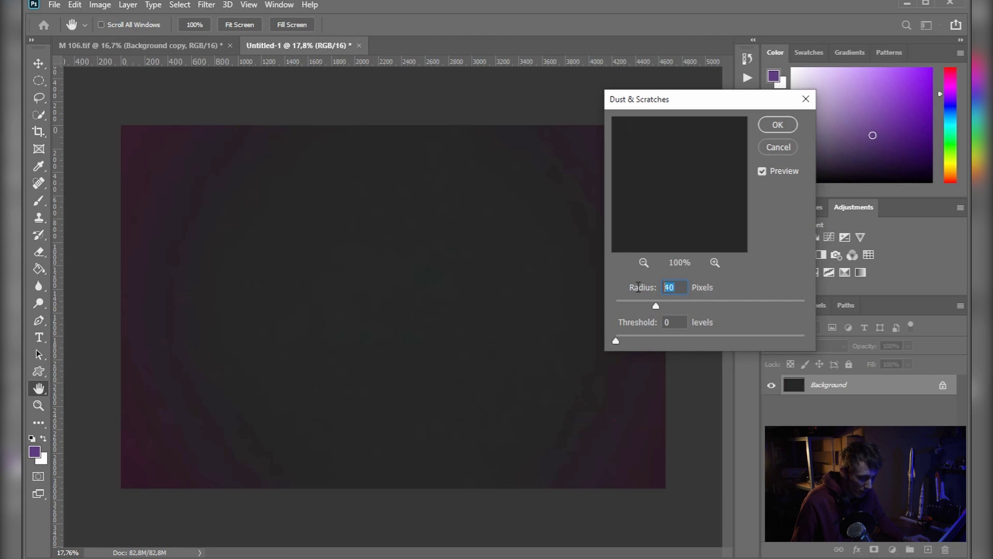
text(50)
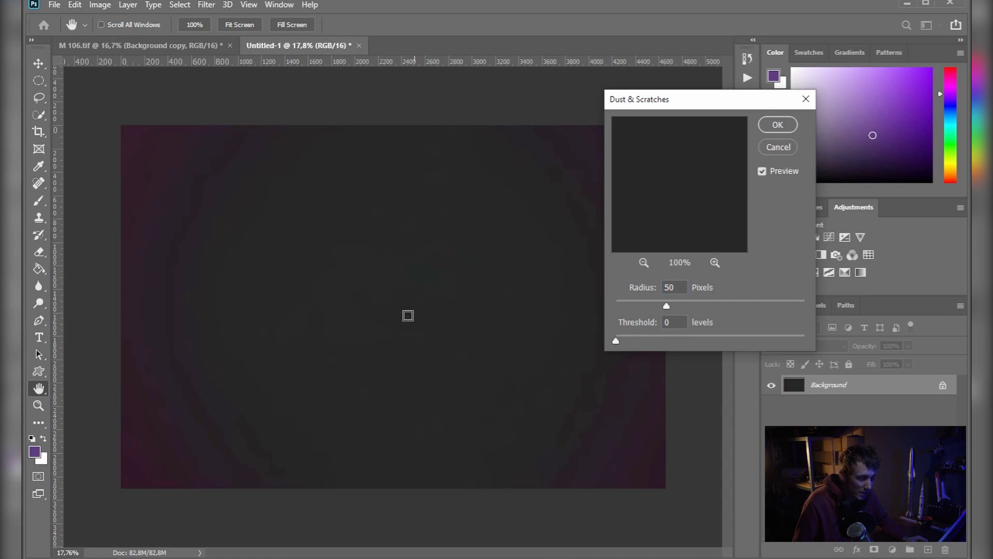
click(778, 125)
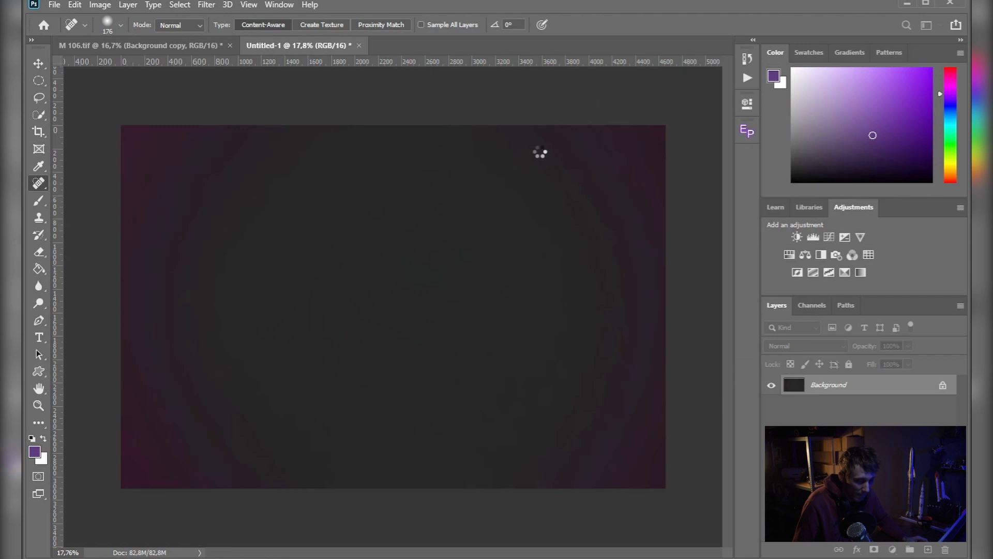
Apply Image to M 106.tif's Background copy: source Untitled-1, Subtract blending, Offset 30.
click(170, 46)
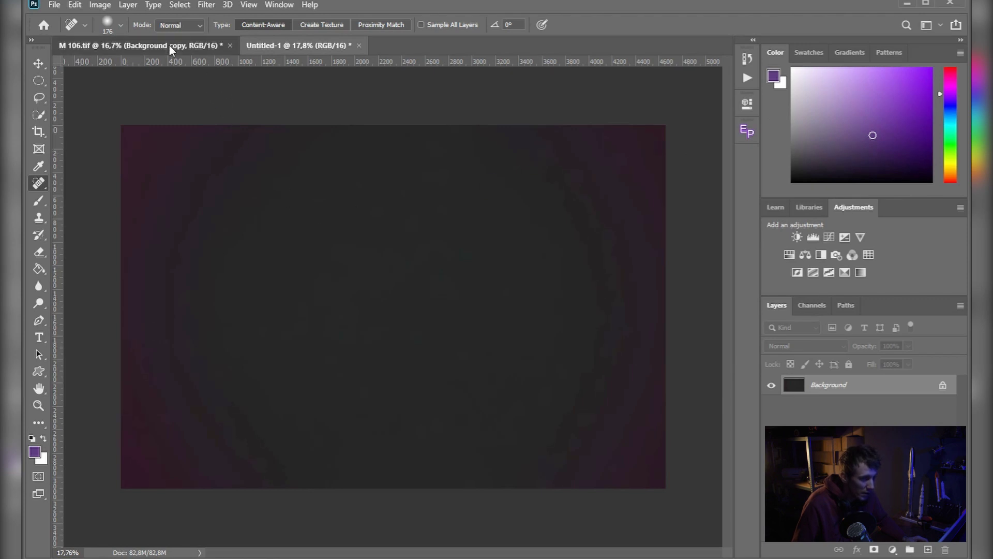
key(v)
click(94, 8)
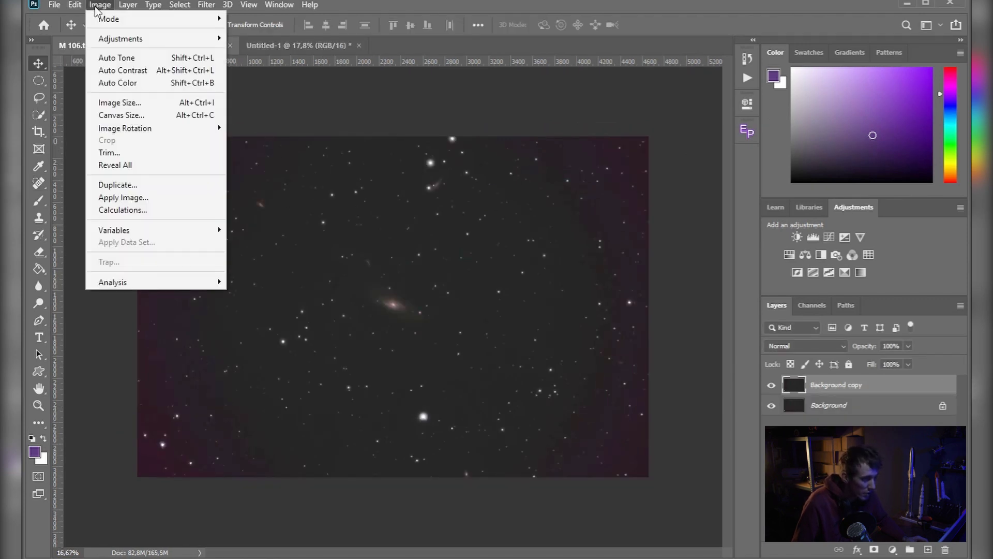
click(150, 197)
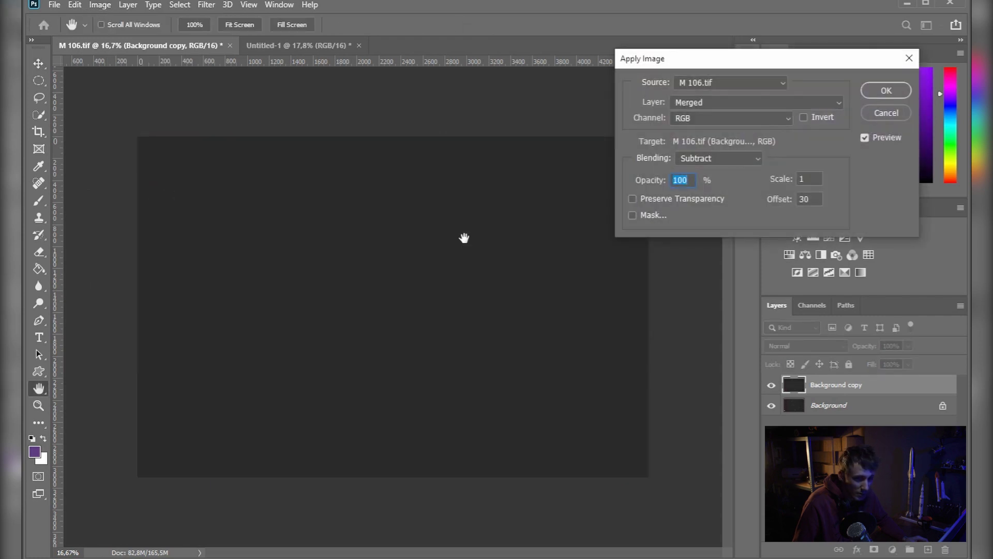
scroll(714, 160, up, 5)
click(716, 158)
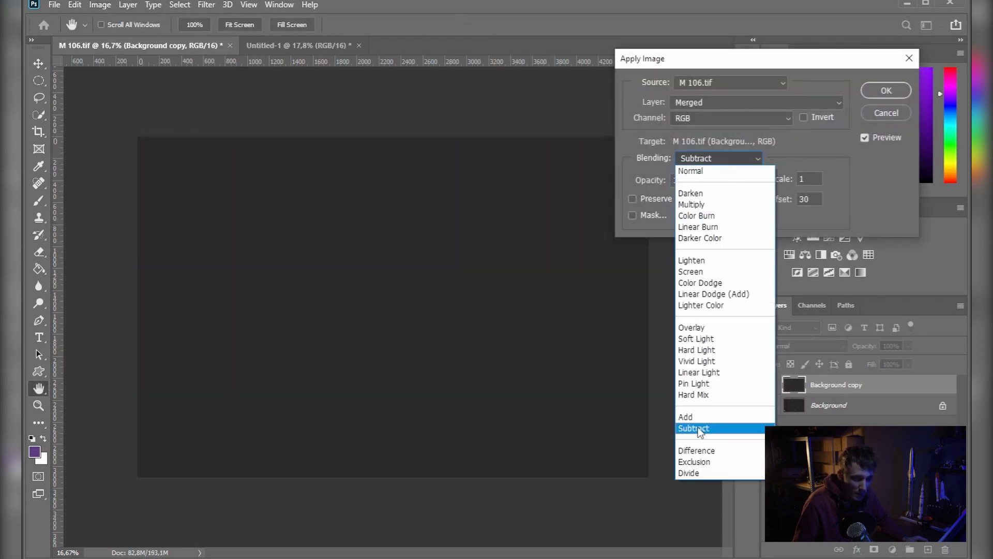
click(699, 429)
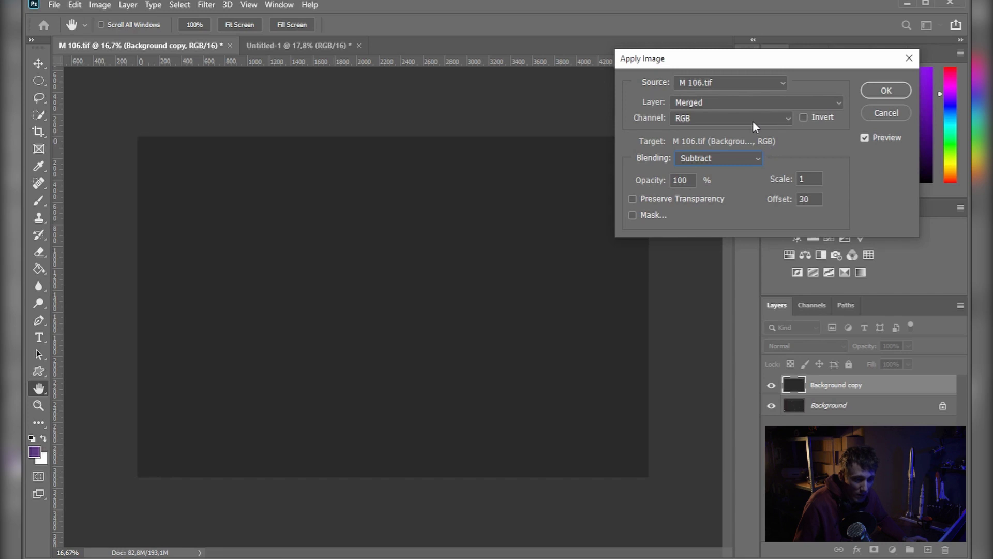
click(739, 90)
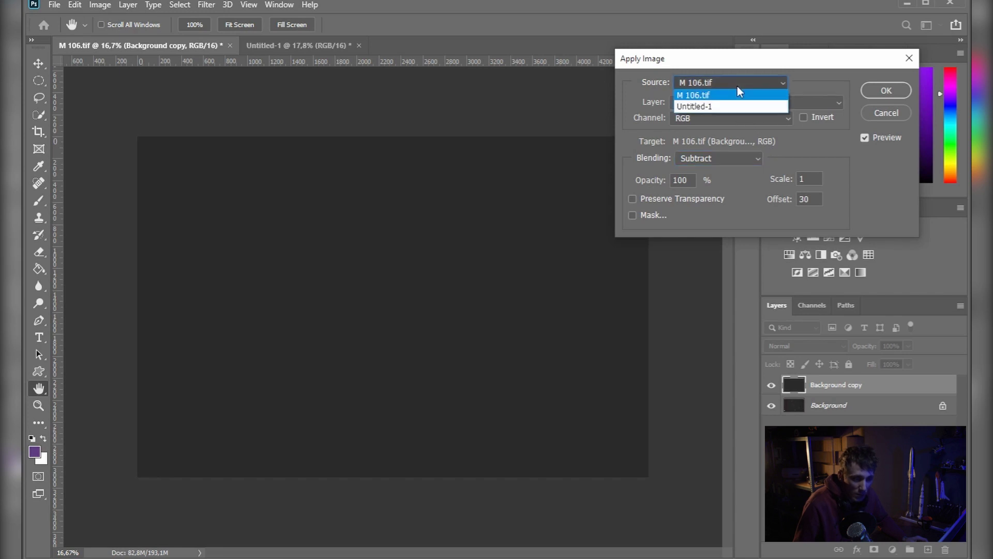
click(706, 106)
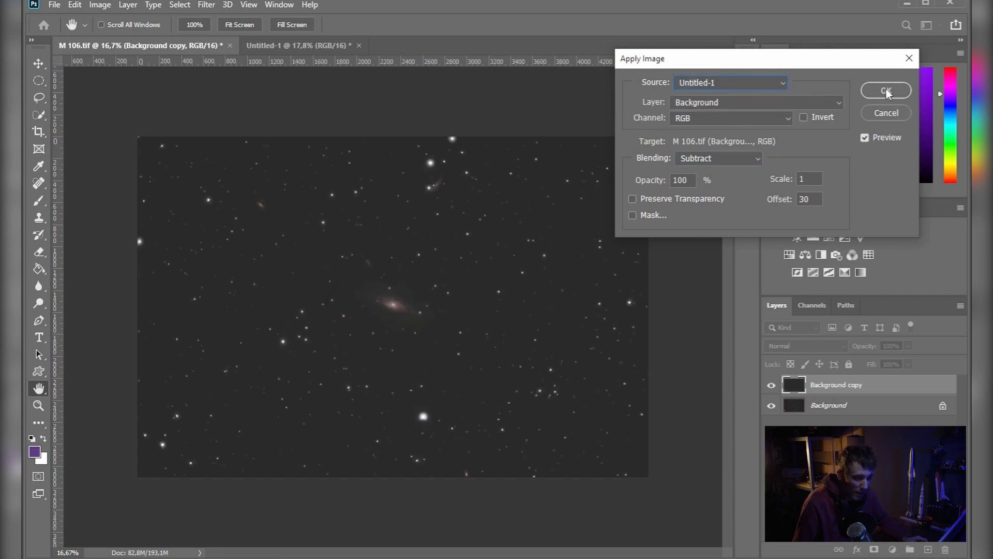
click(886, 89)
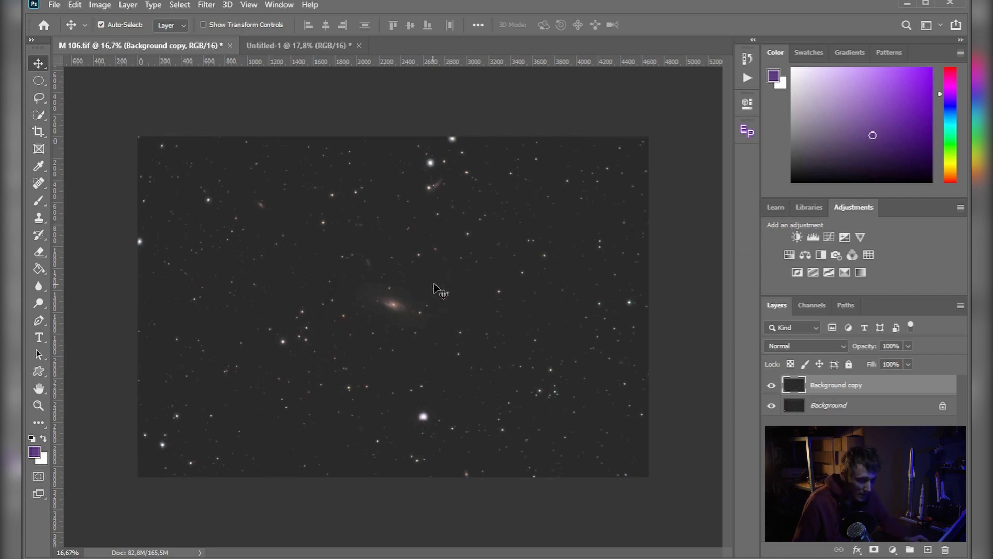
click(770, 387)
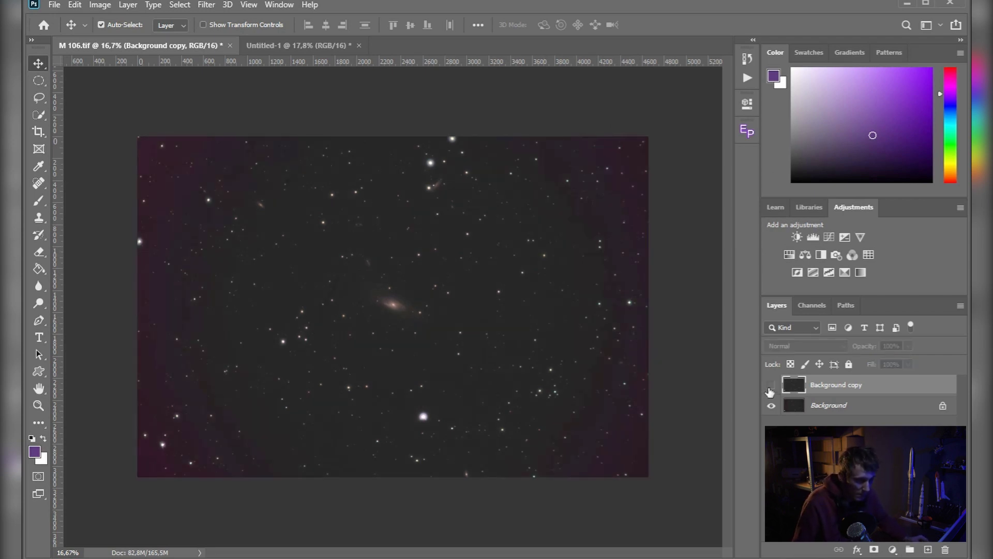
click(771, 387)
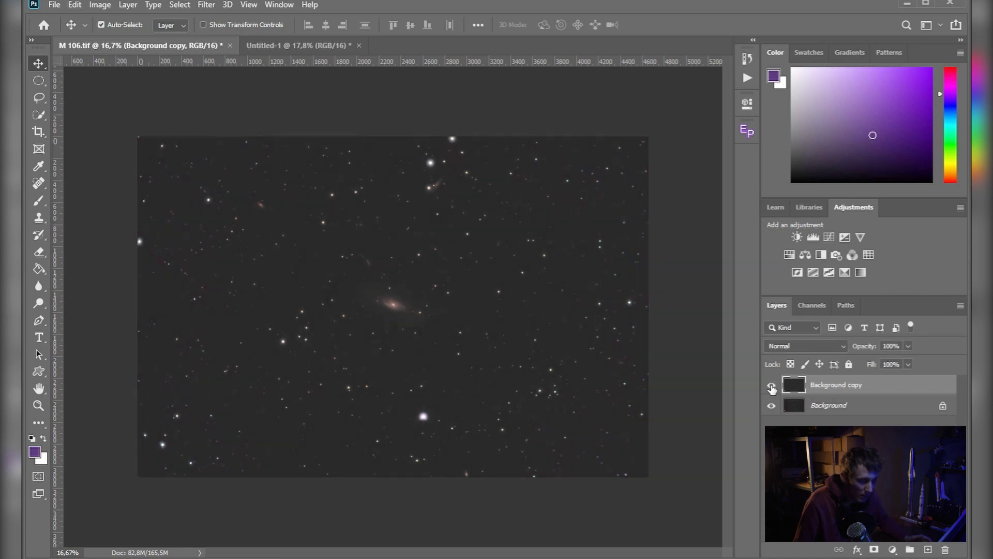
click(771, 387)
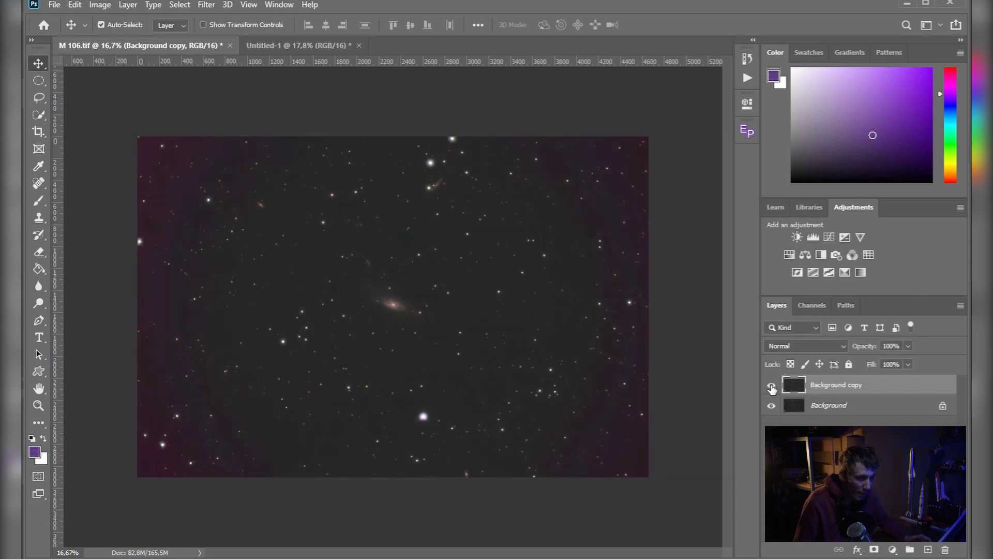
click(771, 386)
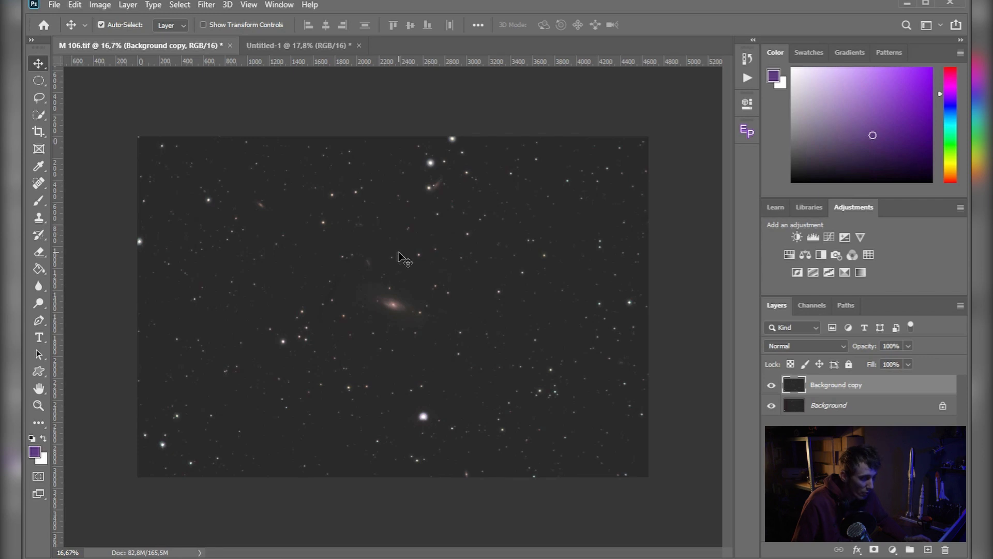
click(102, 6)
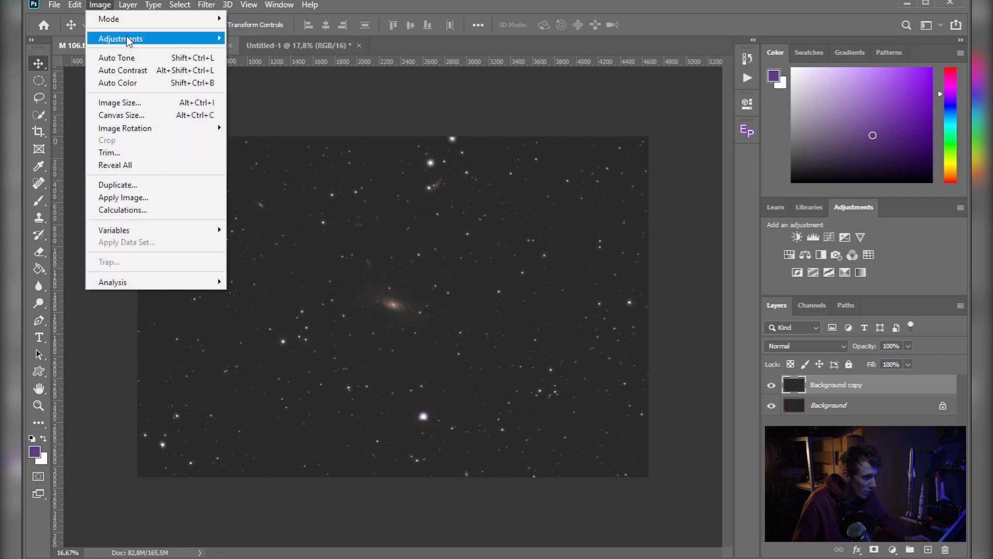
mouse_move(132, 38)
click(248, 50)
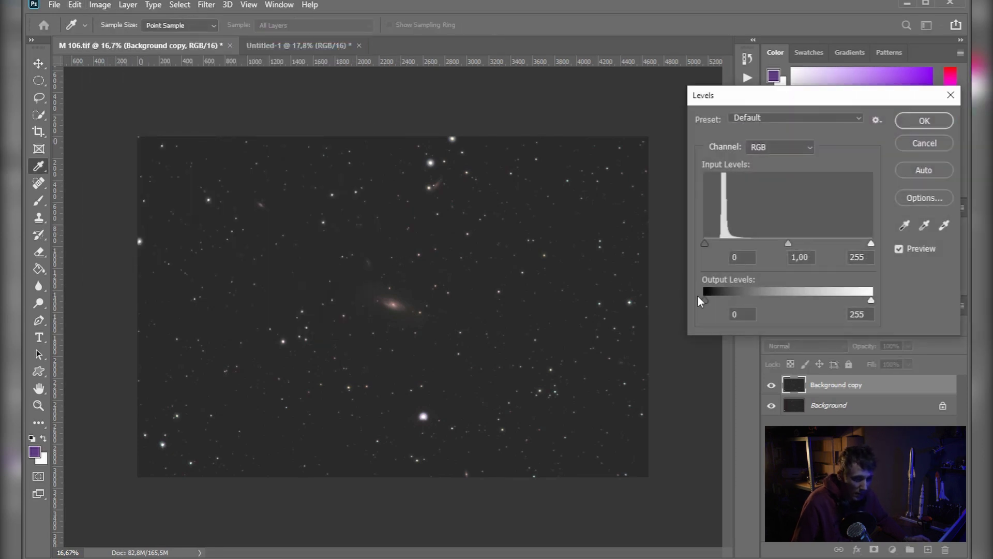
drag(703, 243, 718, 241)
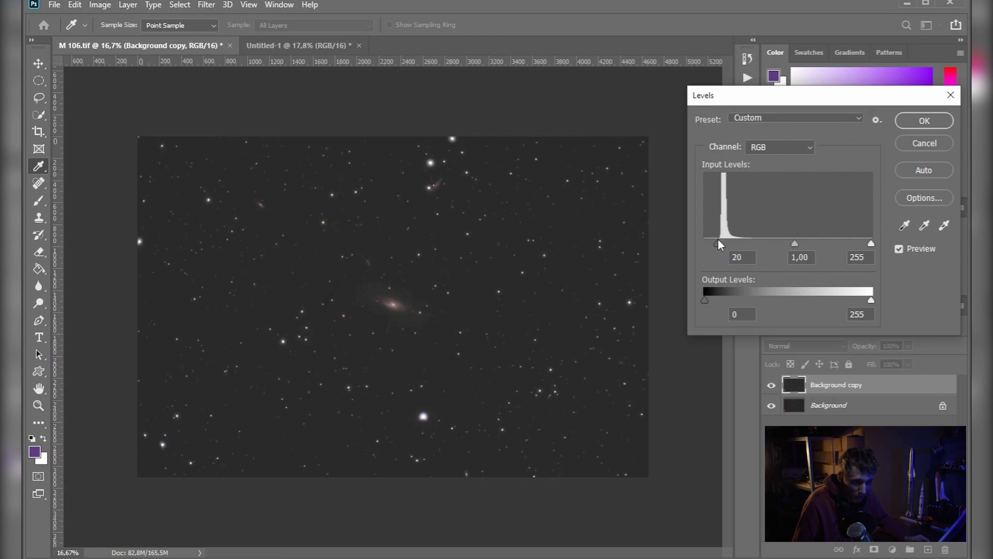
drag(870, 241, 852, 241)
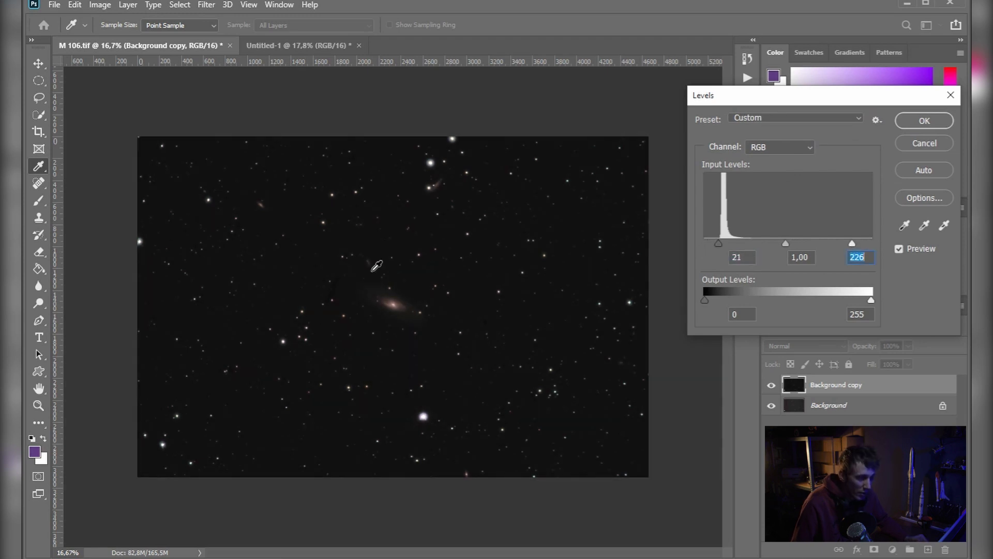
click(920, 143)
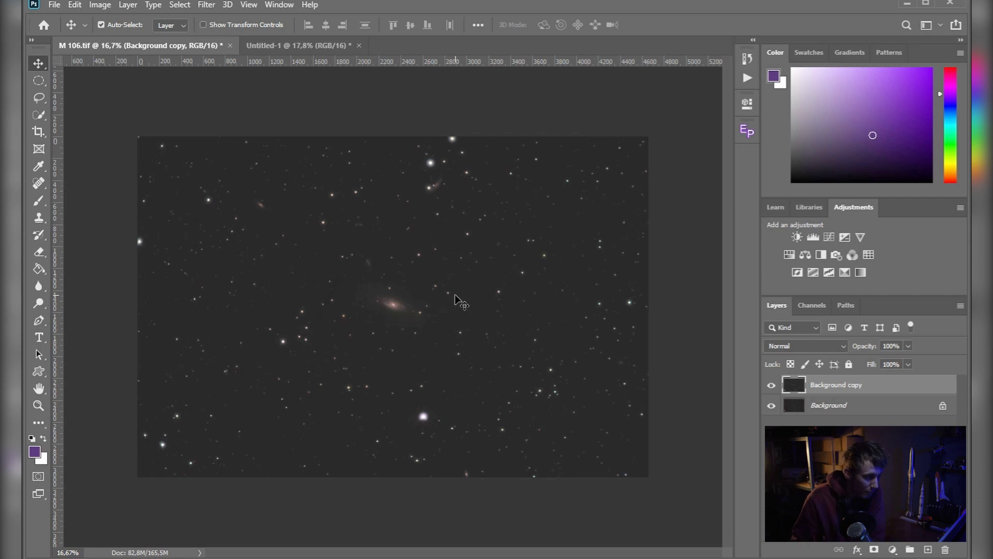
click(199, 6)
Launch Filter > RC-Astro > GradientXTerminator, showing Medium detail and Medium aggressiveness.
mouse_move(277, 298)
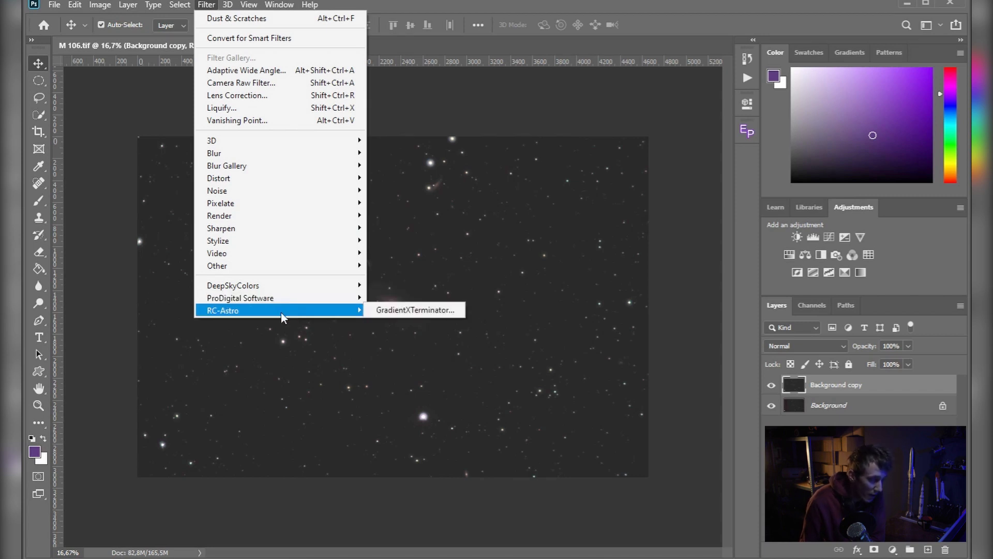
click(402, 308)
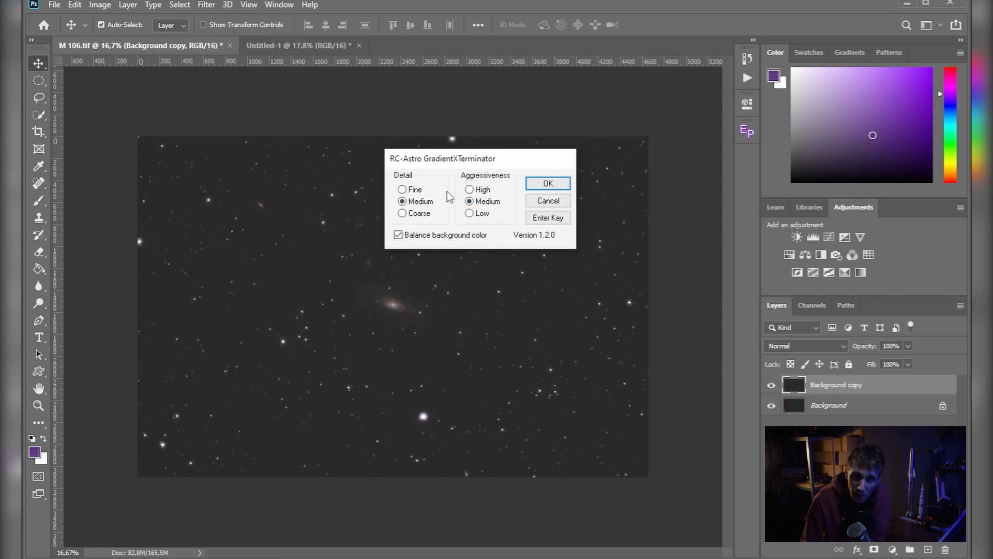